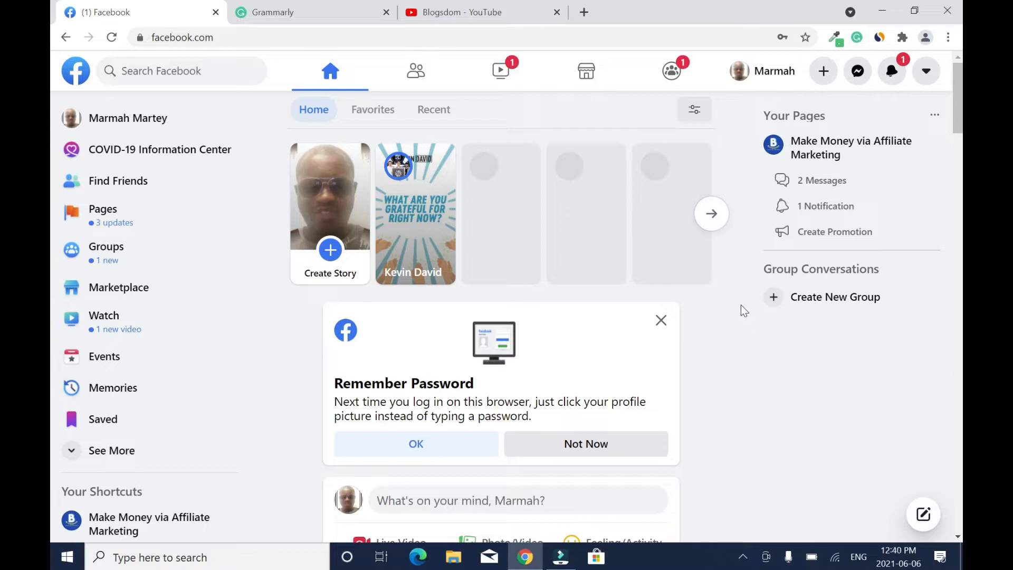
Step: Start creating a new Facebook Page and enter "Builderall Tutorials" as its page name
click(824, 71)
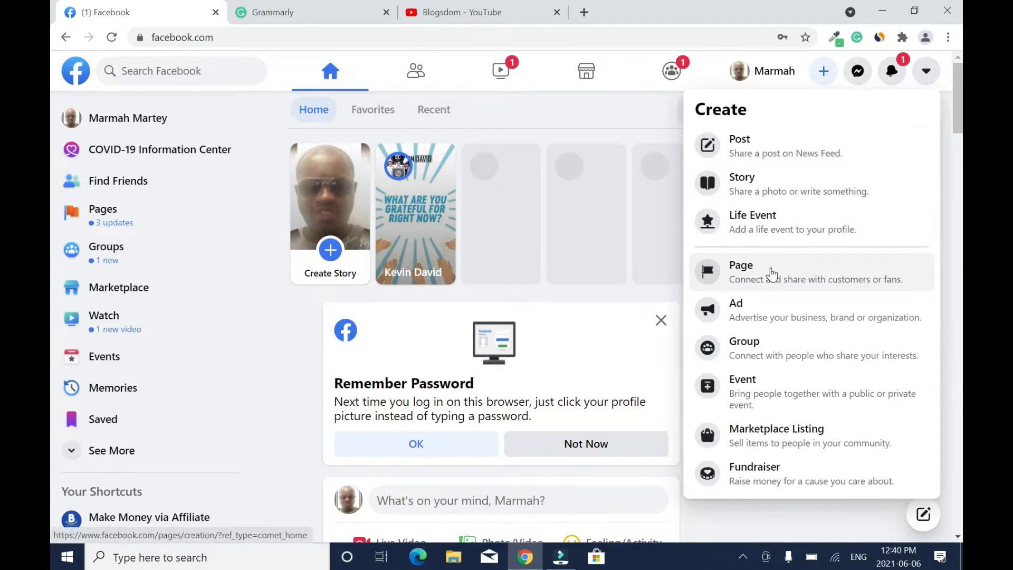
click(772, 273)
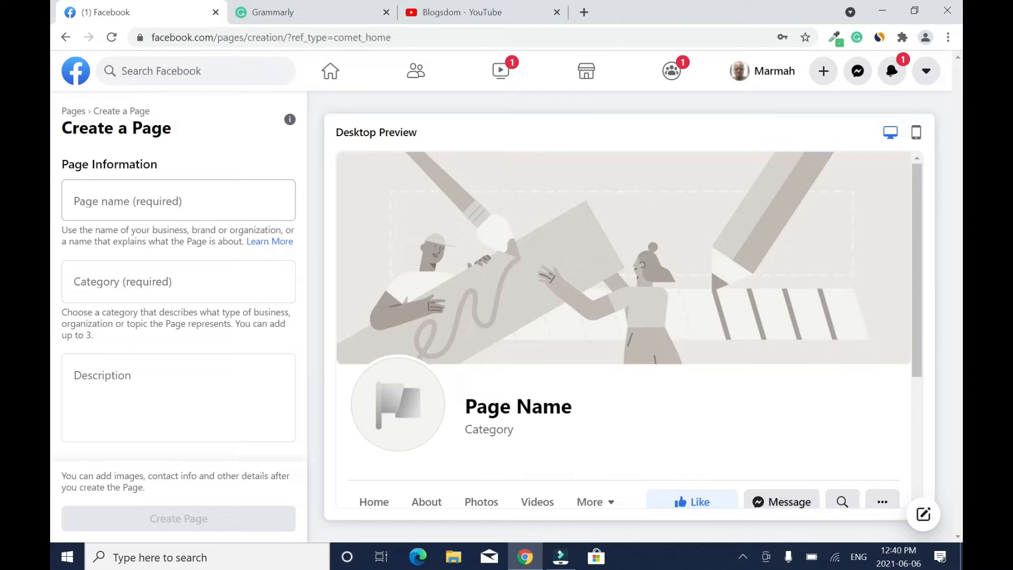
text(Builderall Tutorials)
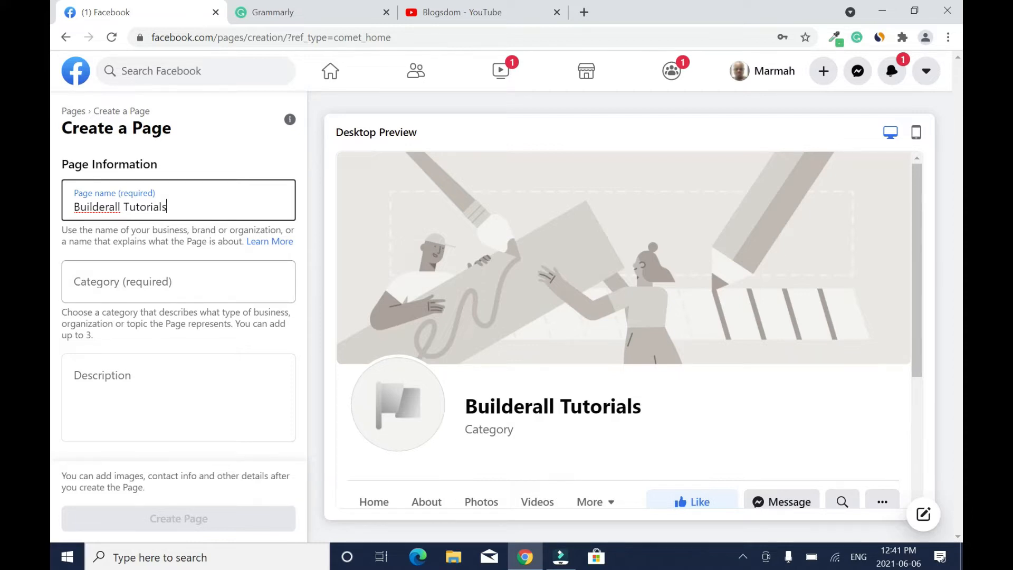
click(208, 283)
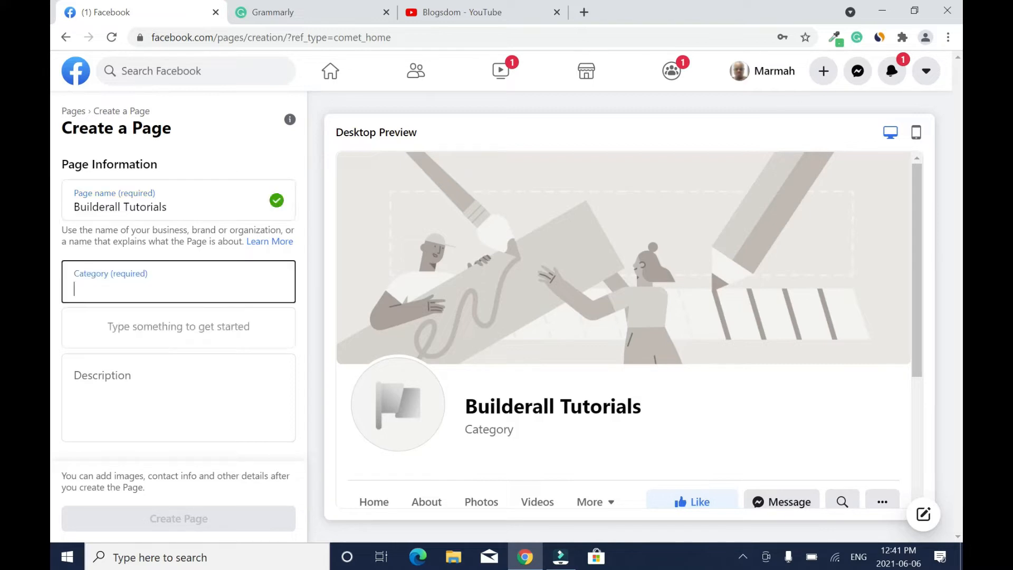
text(b)
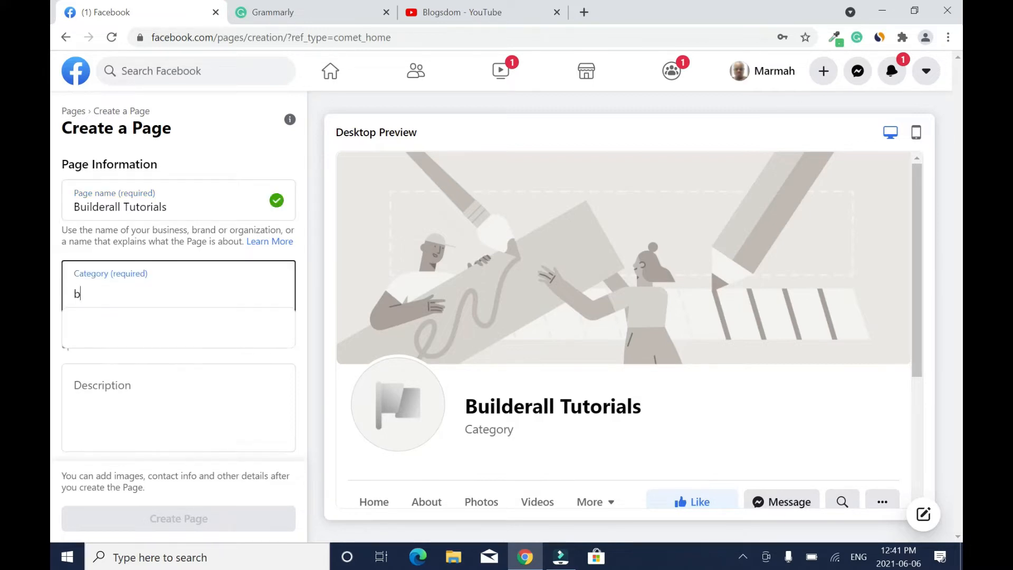
text(uilderall)
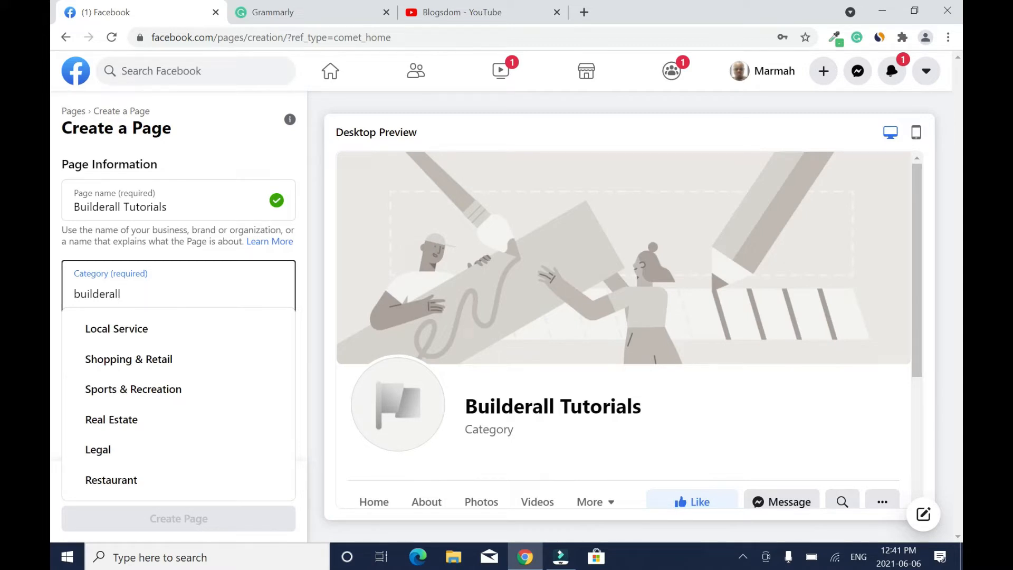
Step: Search the page categories for "digital" and add Digital Creator
double_click(97, 294)
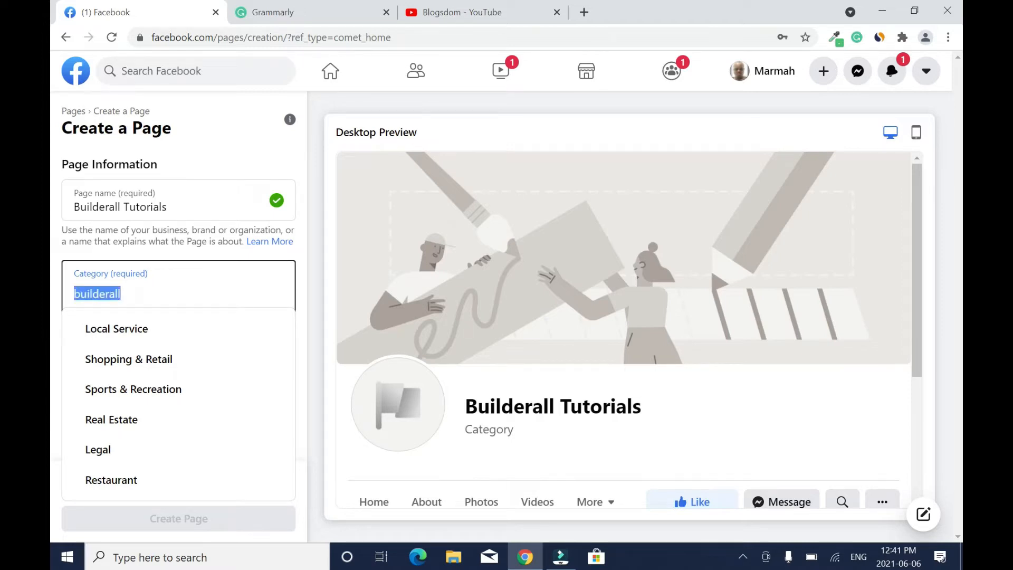
text(digital)
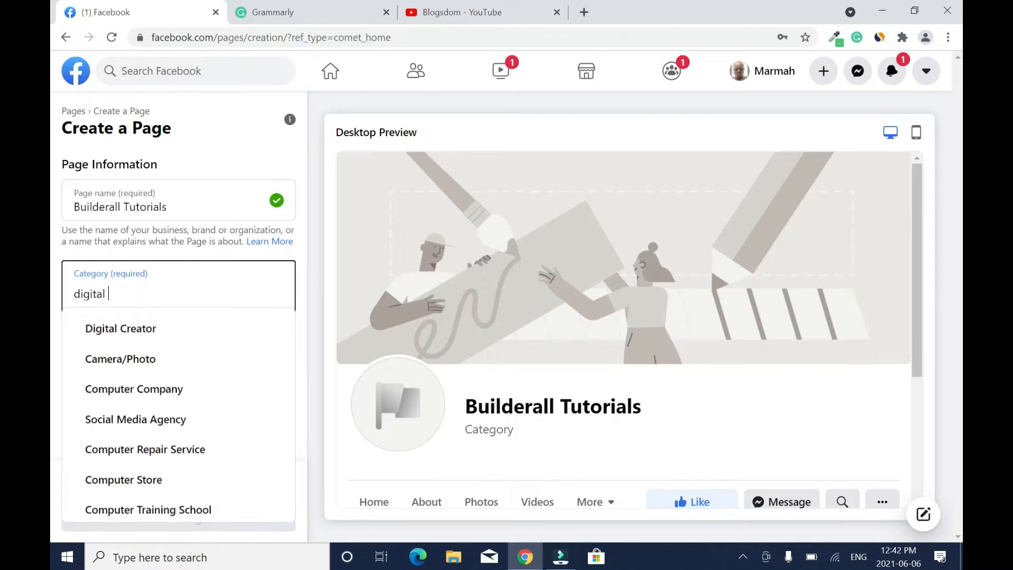
drag(291, 348, 287, 316)
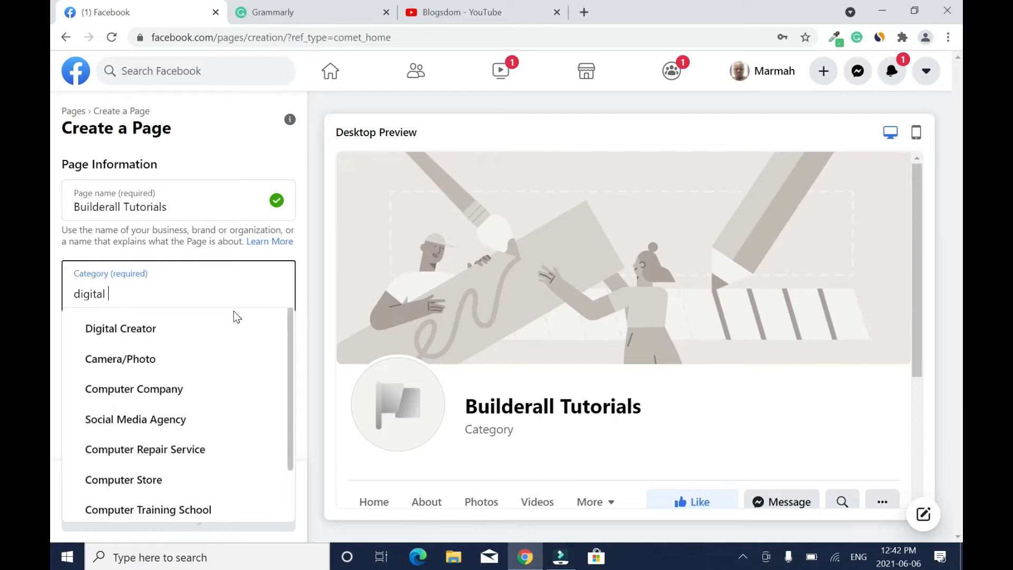
click(148, 331)
Step: Add Internet Marketing Service and Business & Economy Website as the page's second and third categories
text(onli)
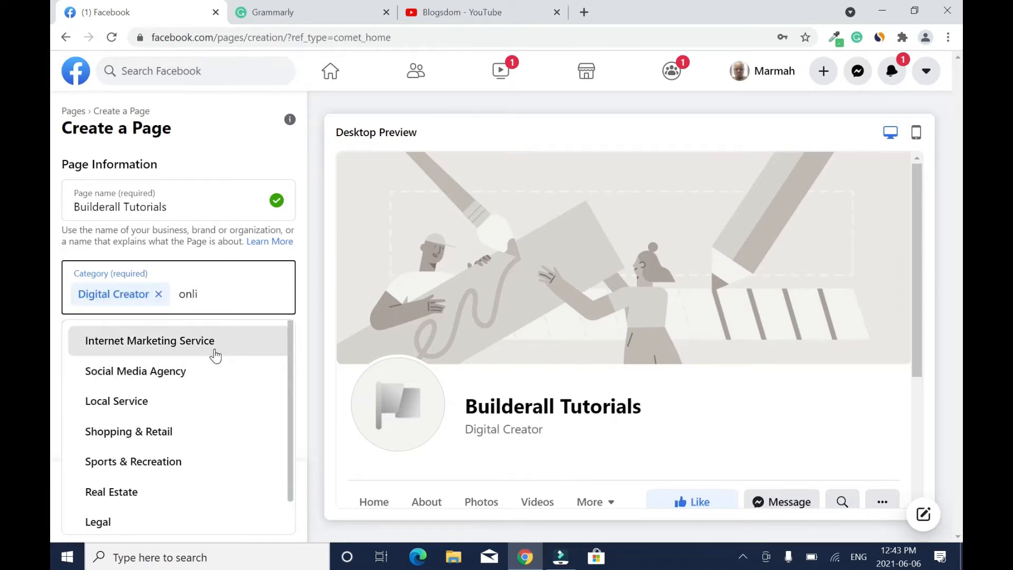
click(221, 344)
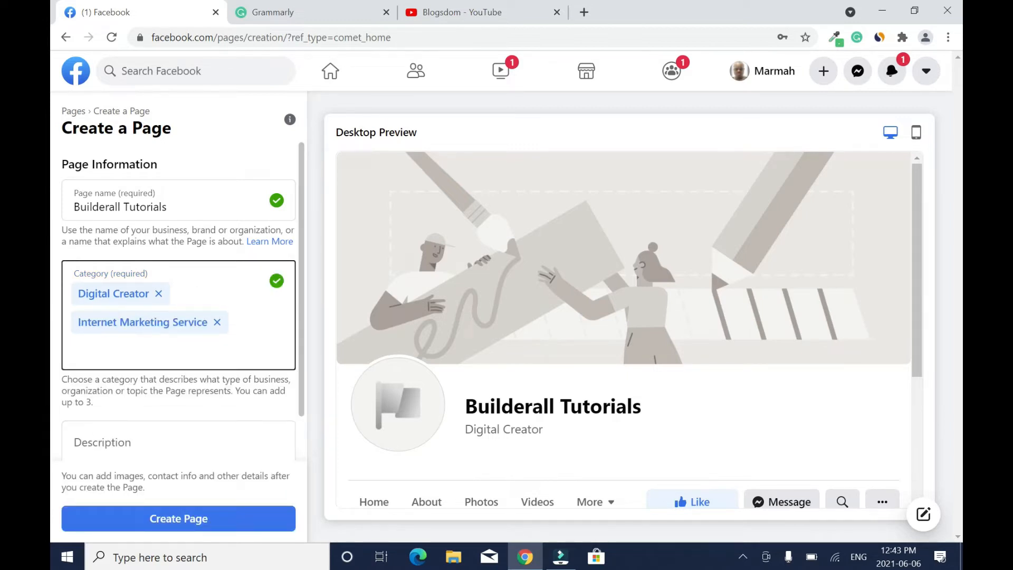
text(busine)
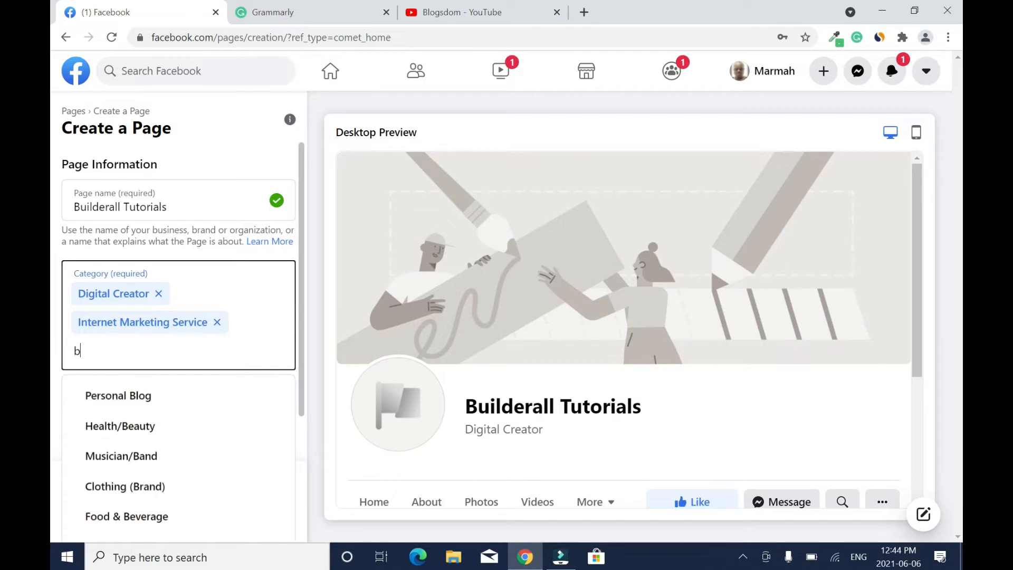
click(200, 450)
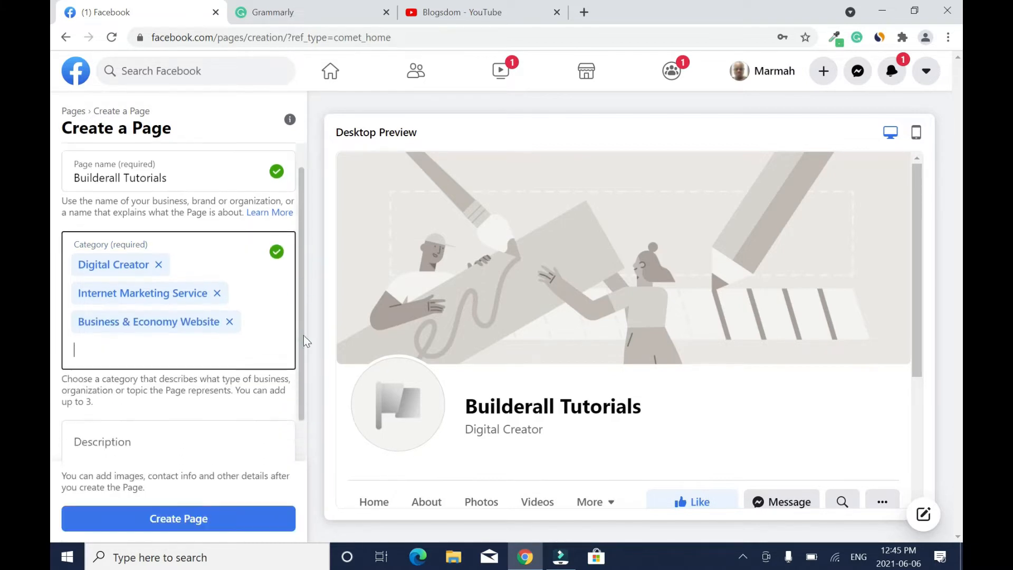
Step: Switch to the Grammarly document and copy the opening paragraph describing Builderall
scroll(303, 359, down, 2)
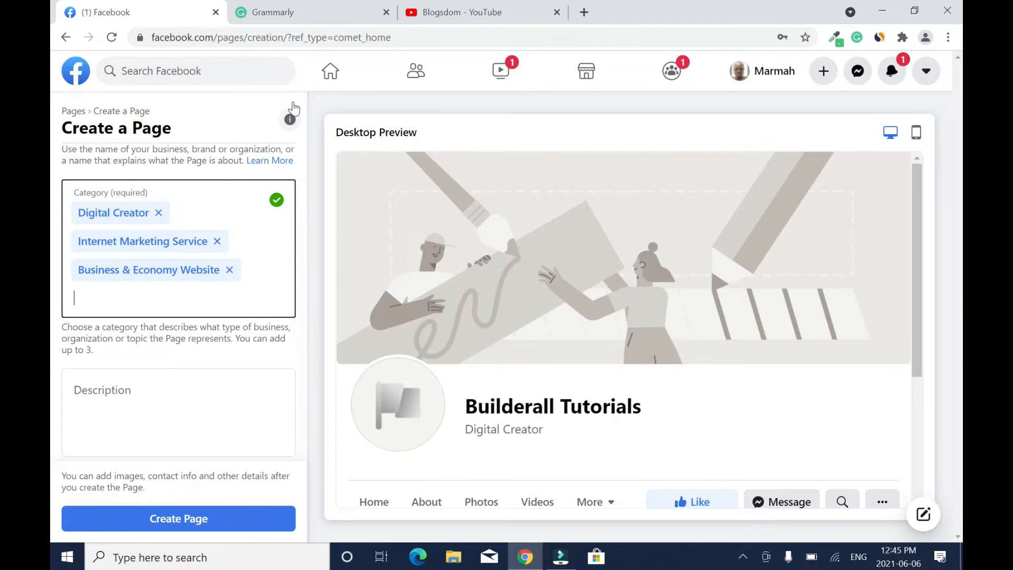
click(283, 14)
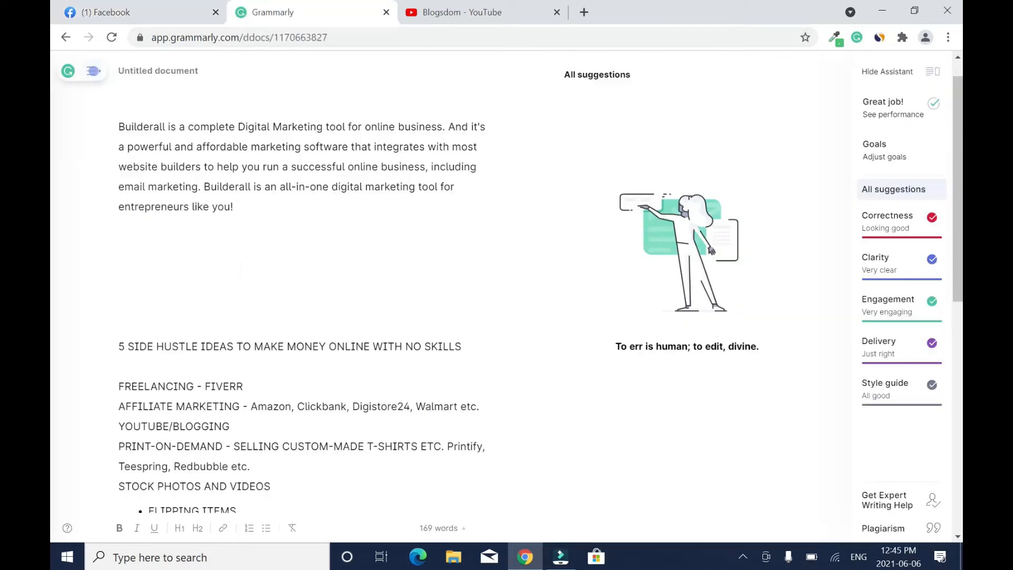
triple_click(118, 127)
right_click(267, 150)
click(323, 203)
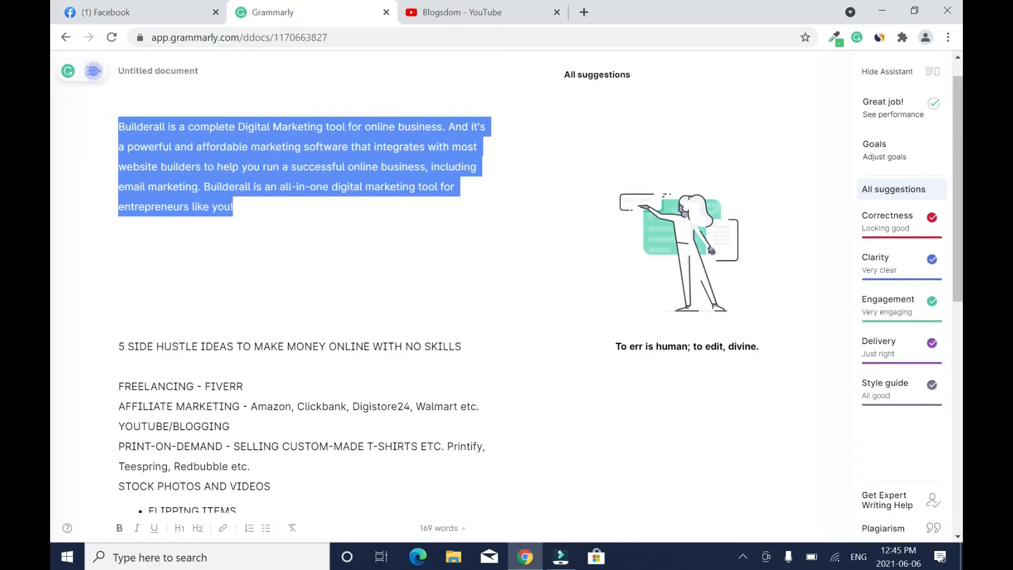
Step: Return to the Facebook page form, paste the copied paragraph as the description, and create the page
click(152, 19)
click(127, 391)
right_click(127, 392)
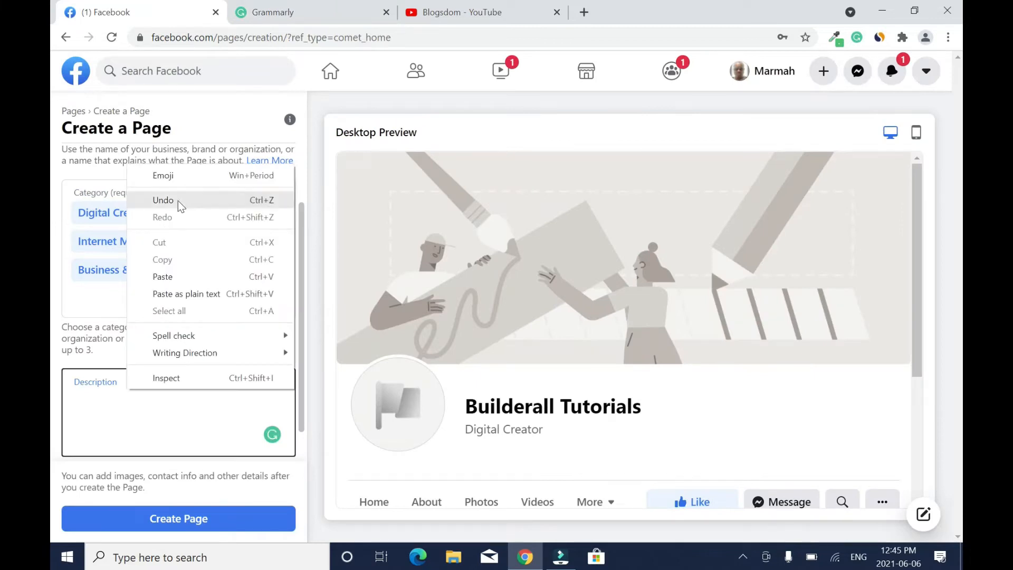
click(175, 276)
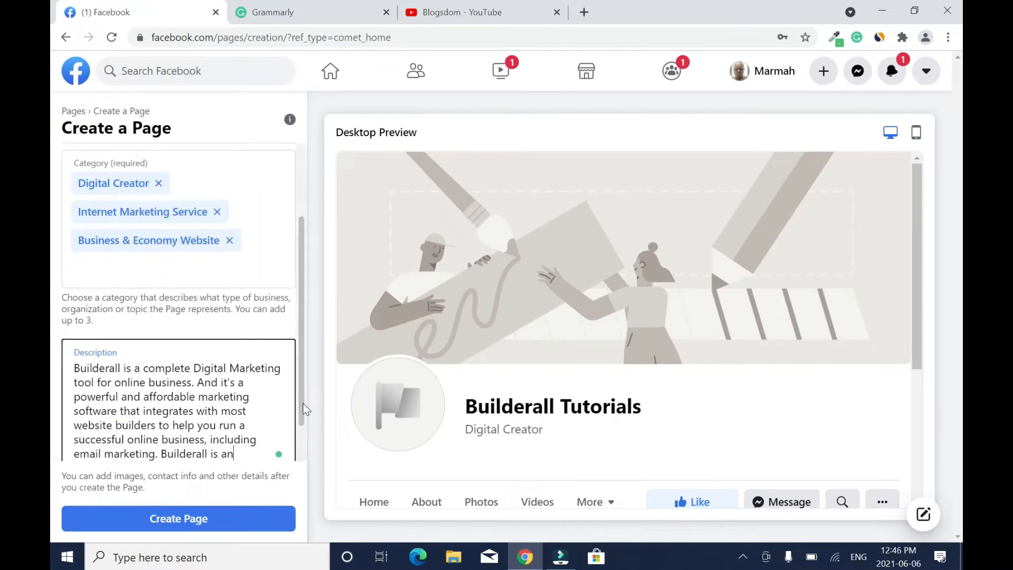
scroll(303, 403, down, 1)
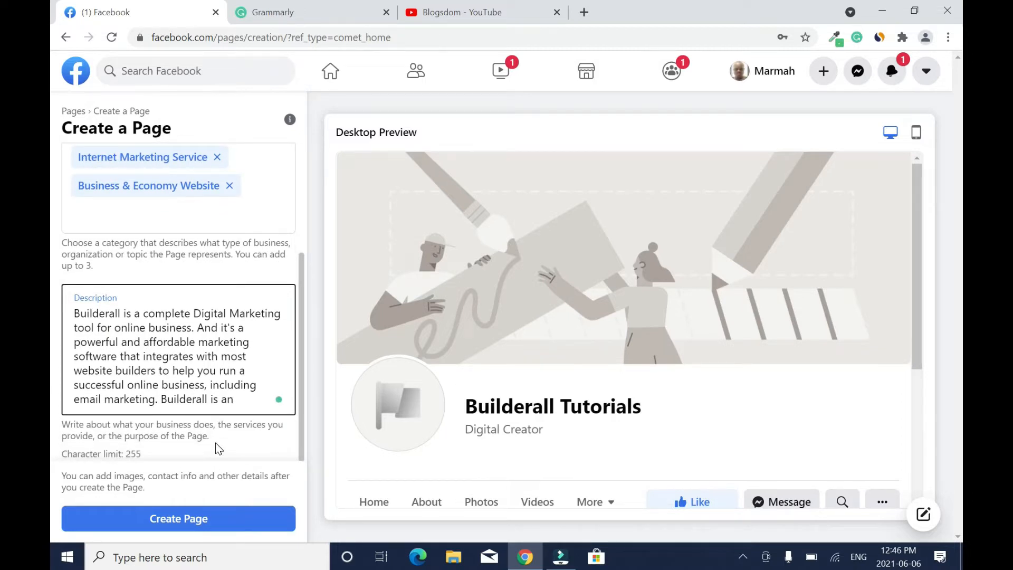
click(224, 519)
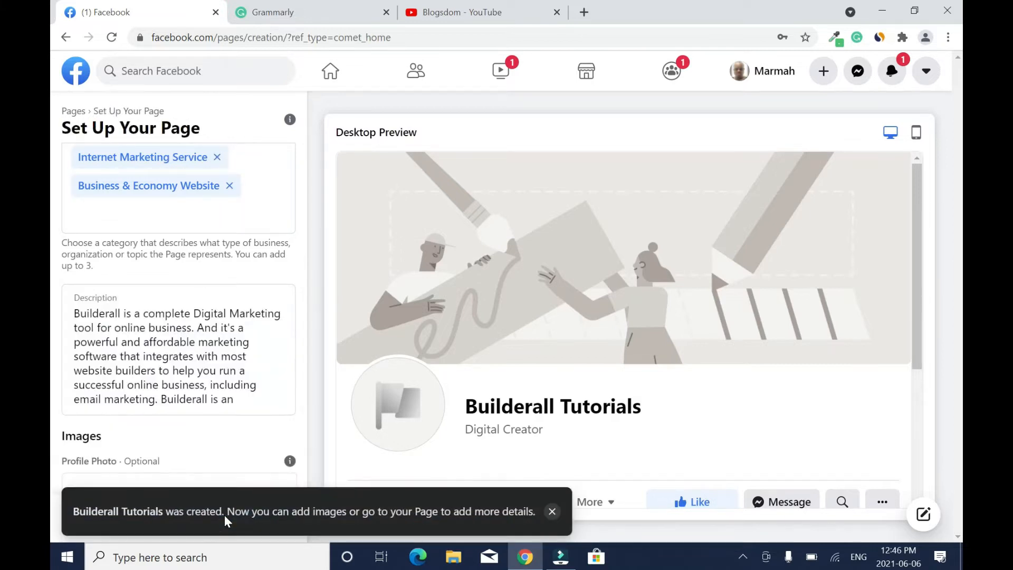
Step: Upload the Downloads image "bulderall" as the profile photo and "Builderall Tutorials (1)" as the cover photo
drag(298, 297, 308, 404)
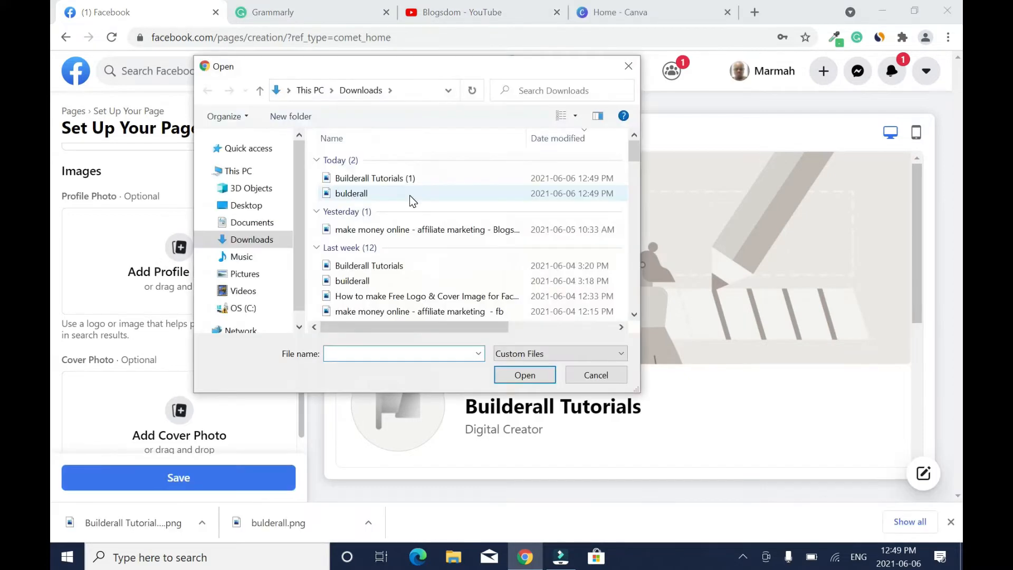
click(410, 195)
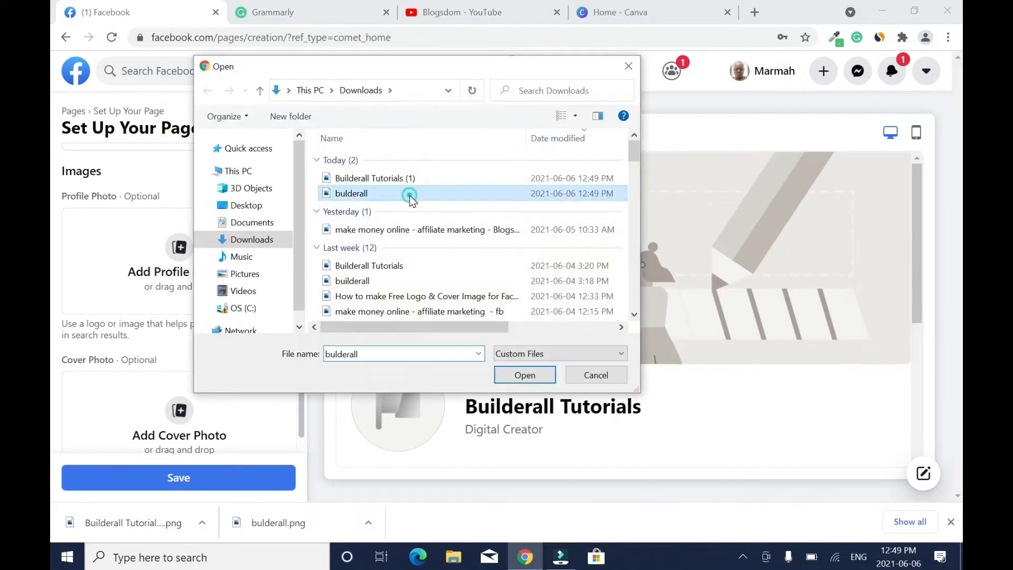
click(508, 374)
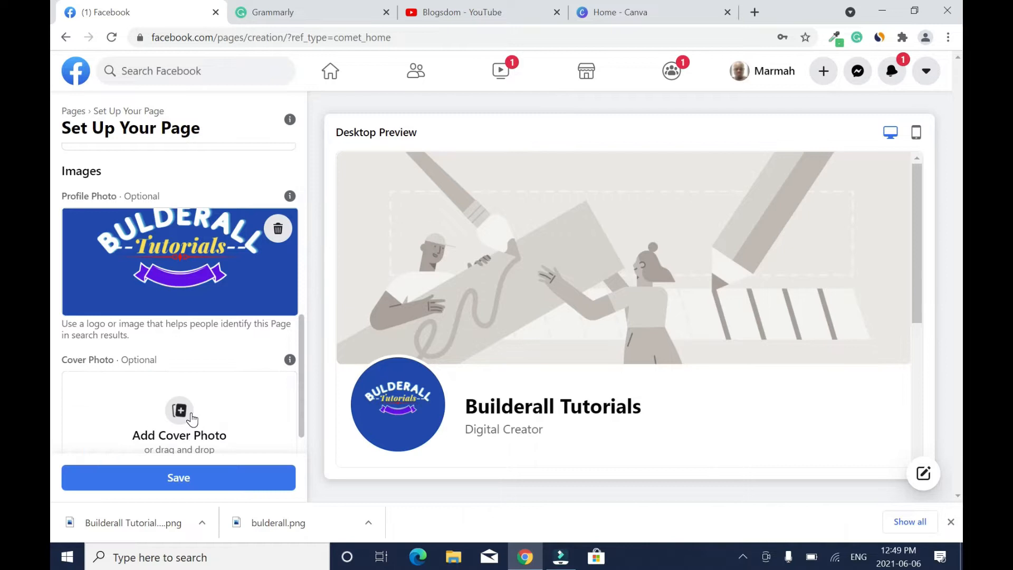
click(404, 179)
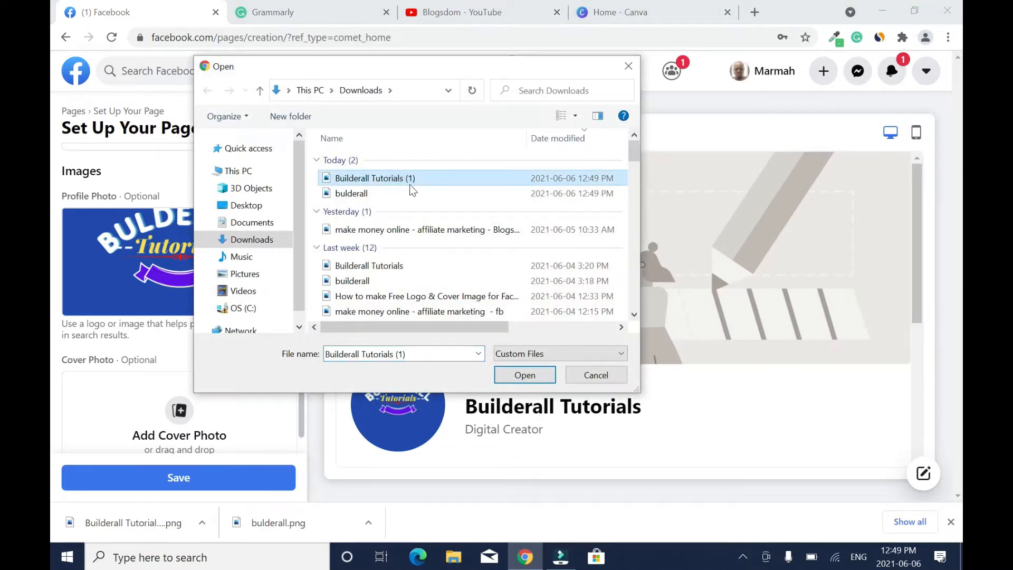
click(531, 377)
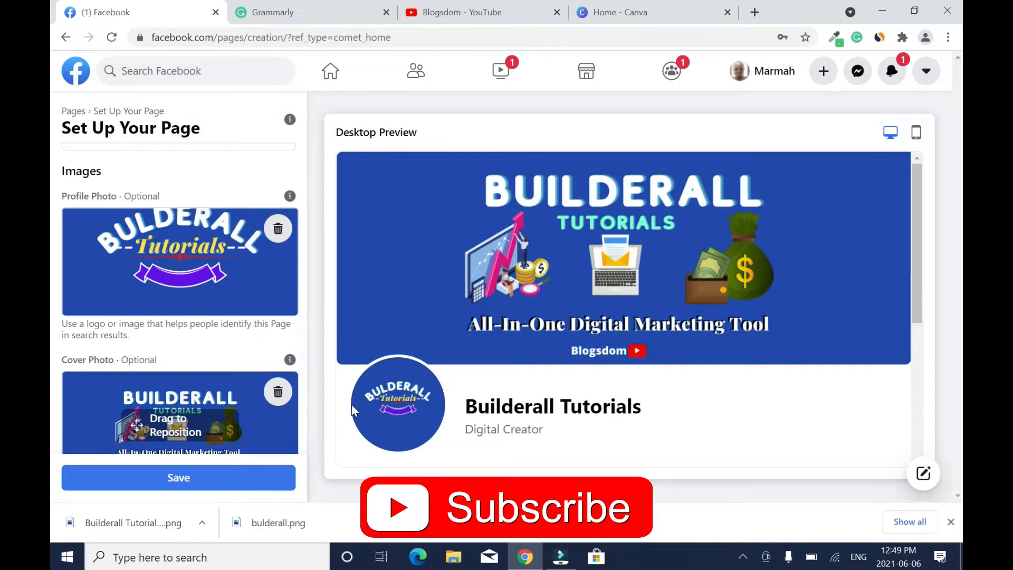
Step: Save the page setup and leave the WhatsApp connection offer without linking an account
scroll(300, 332, down, 1)
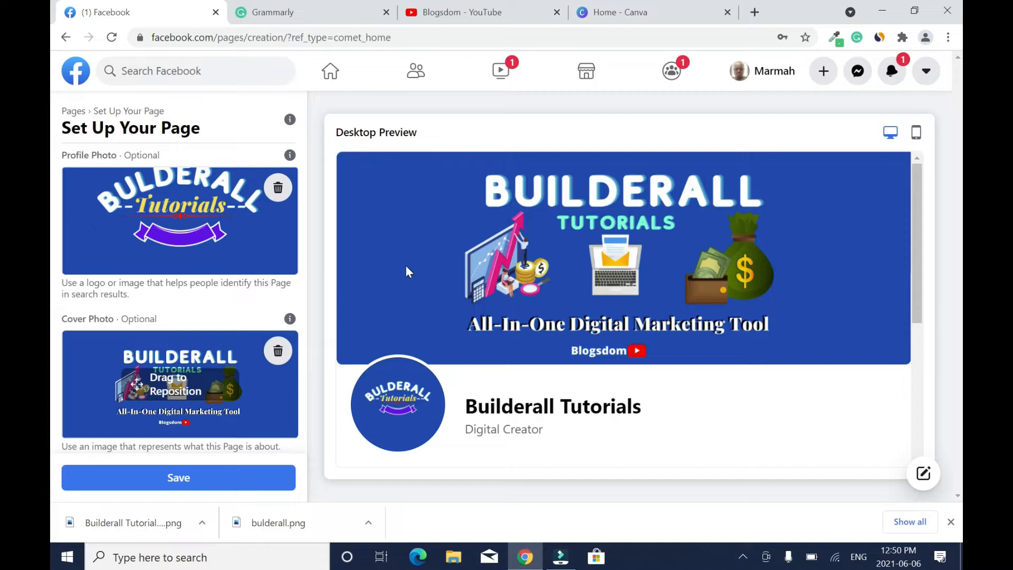
click(237, 478)
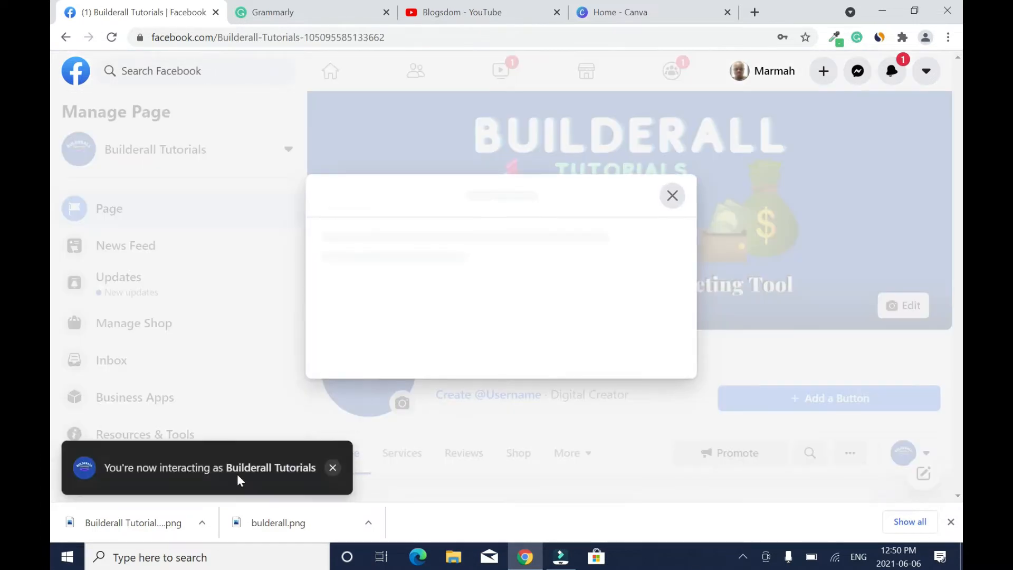
click(672, 113)
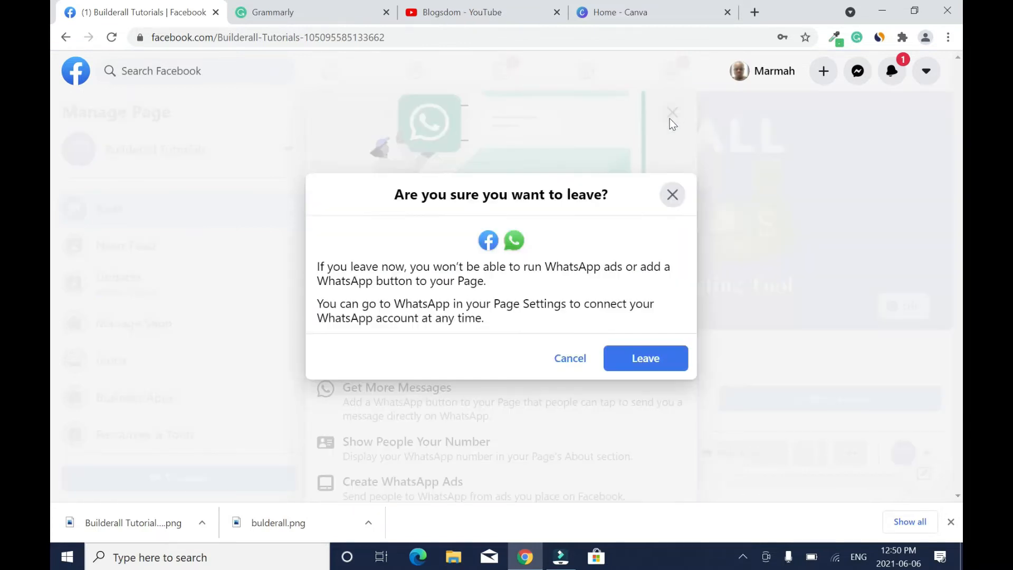
click(620, 358)
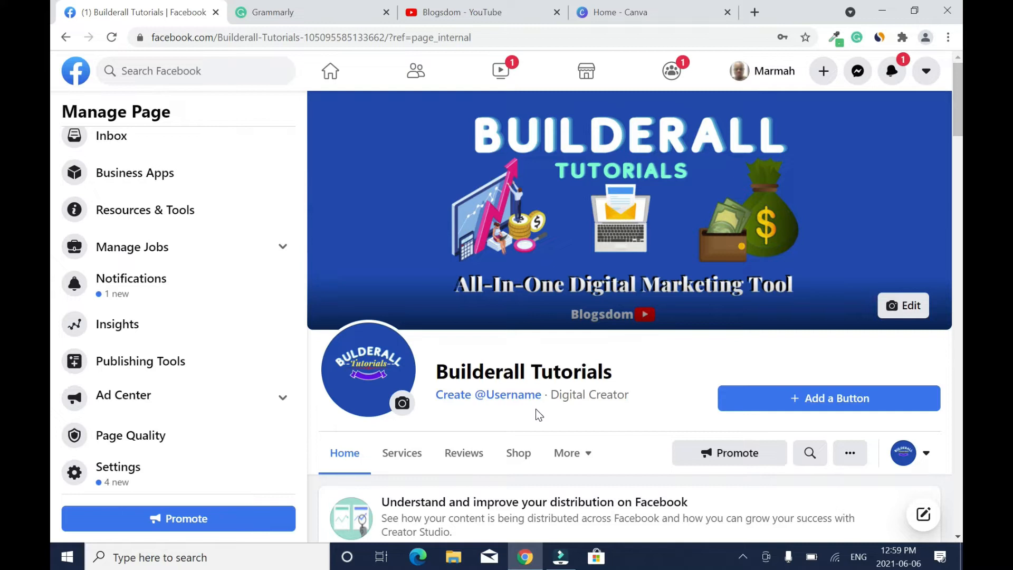
Step: Open the page username creation and try "builderalltutorials" as the username
click(508, 395)
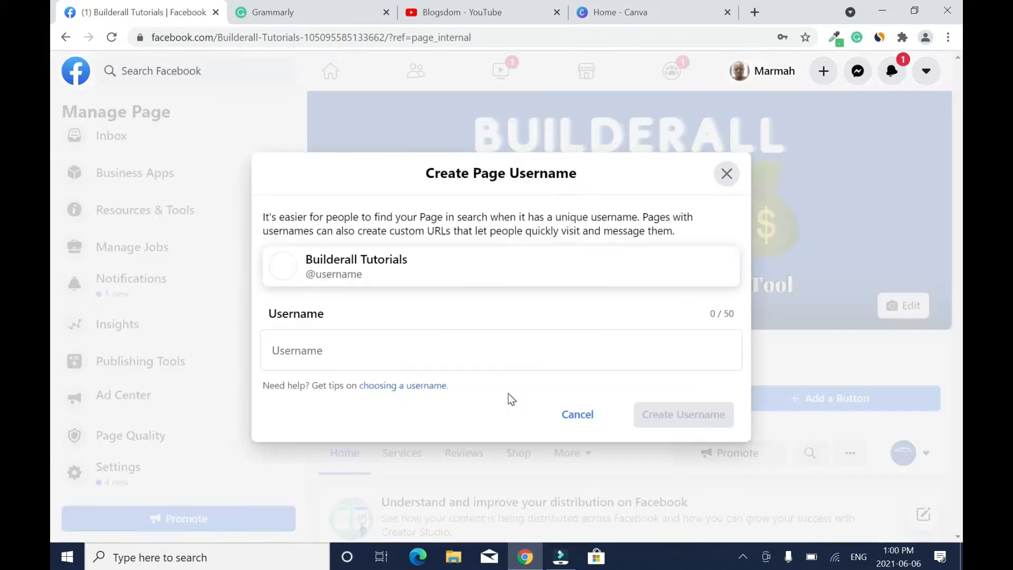
text(bui)
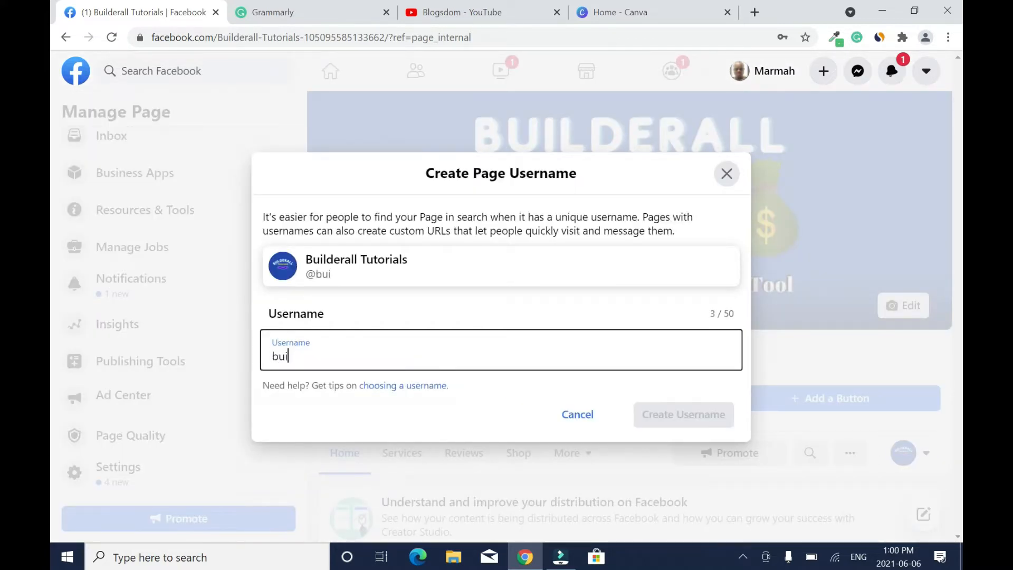
text(lderalltutorials)
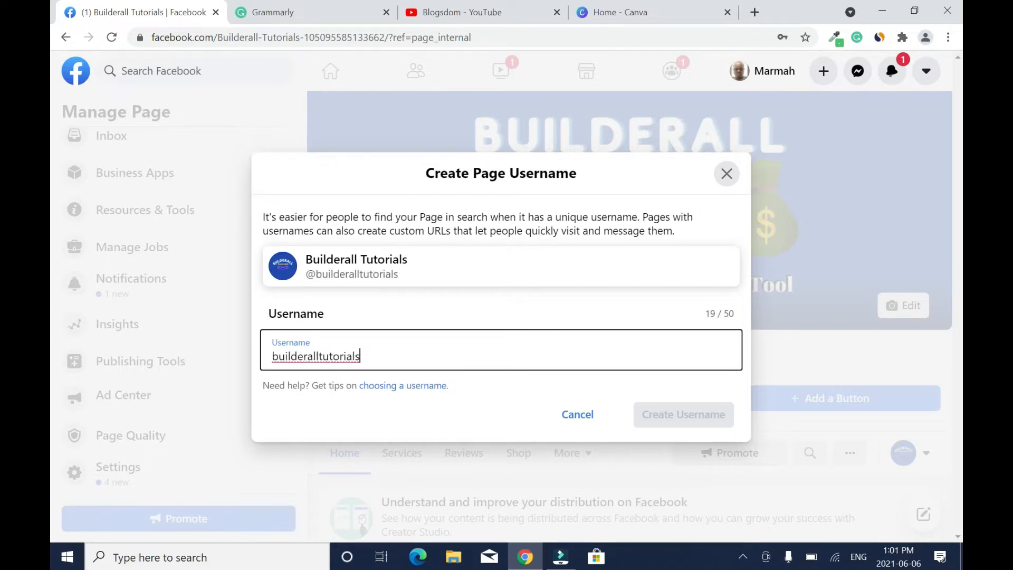
click(600, 304)
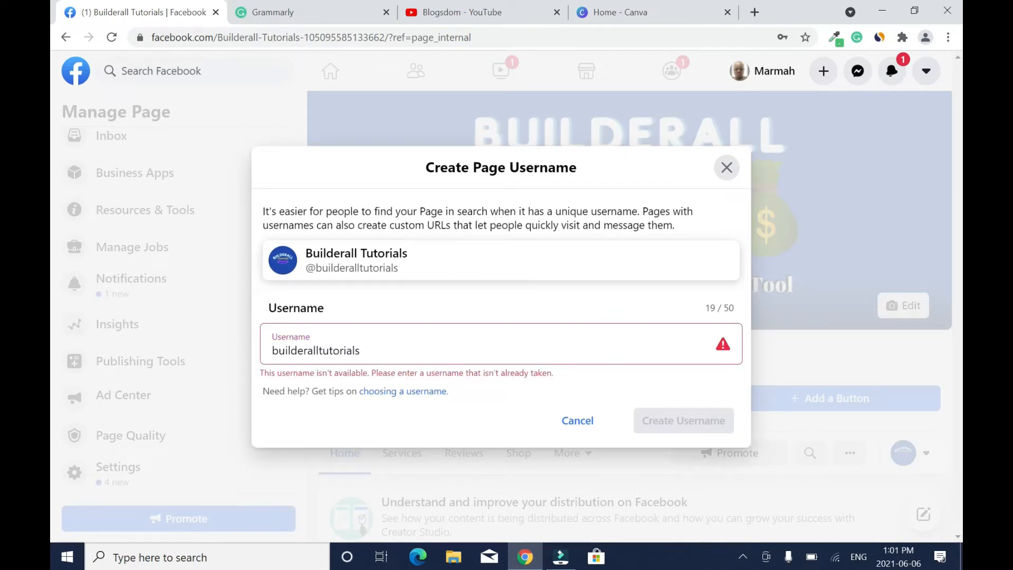
Step: Shorten the page username to "builderalltutorial" and create it
click(358, 357)
key(BackSpace)
click(532, 312)
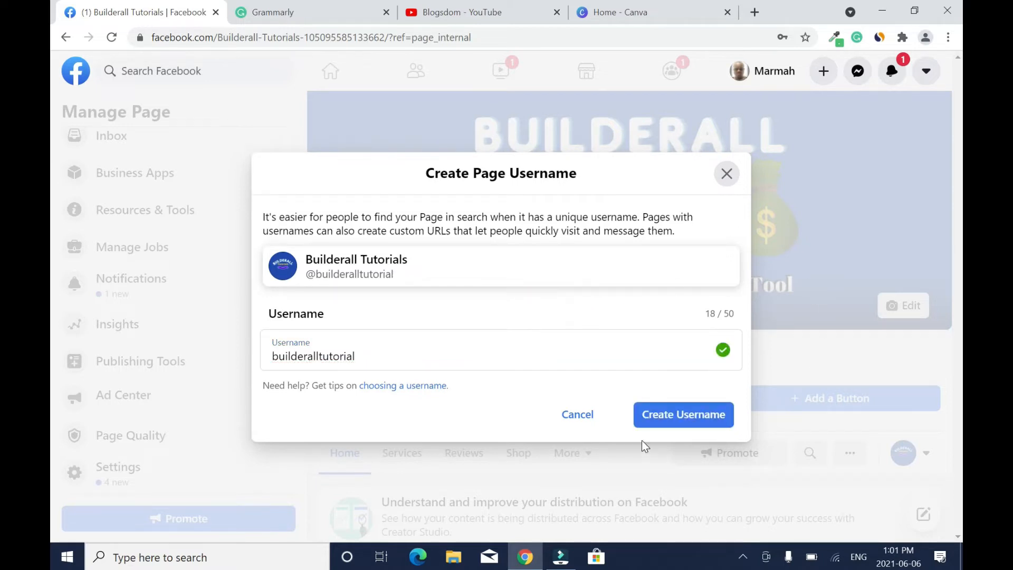
click(673, 420)
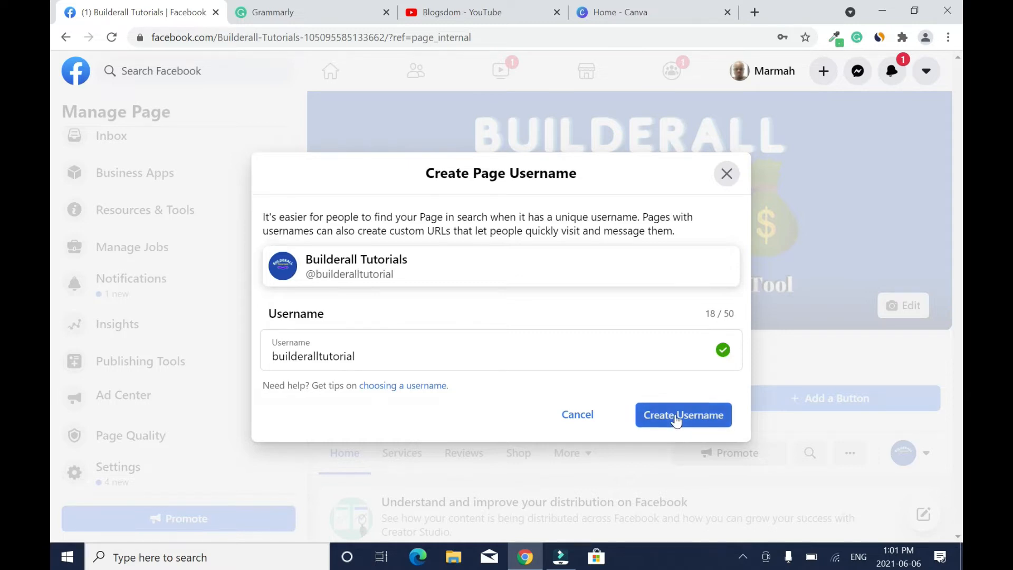
click(691, 382)
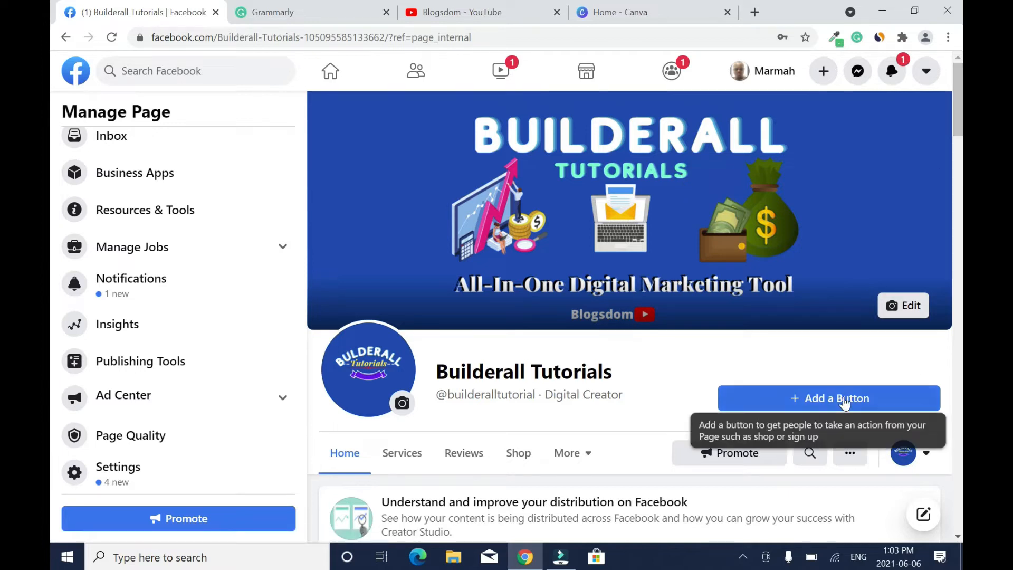
click(822, 400)
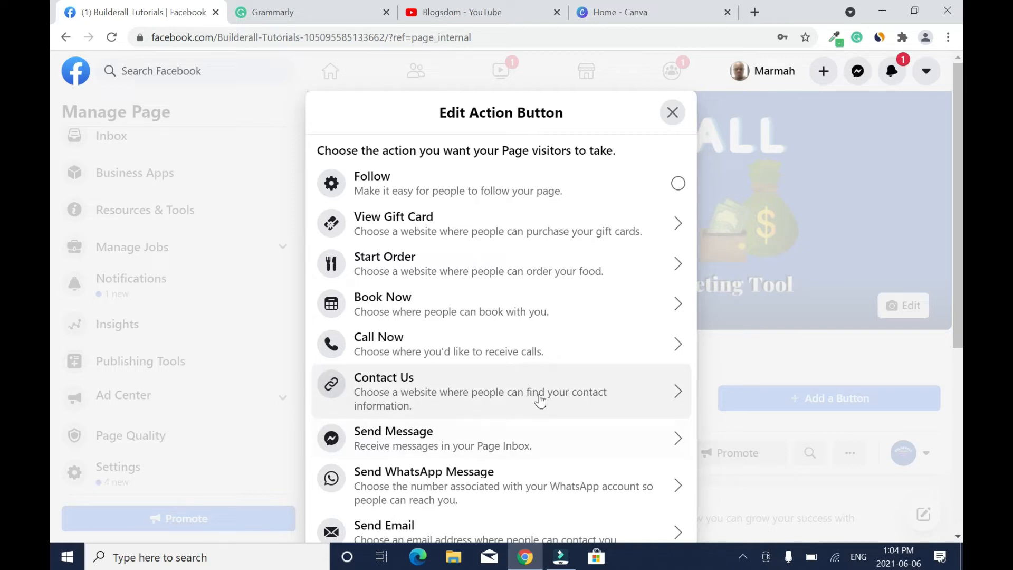
click(680, 393)
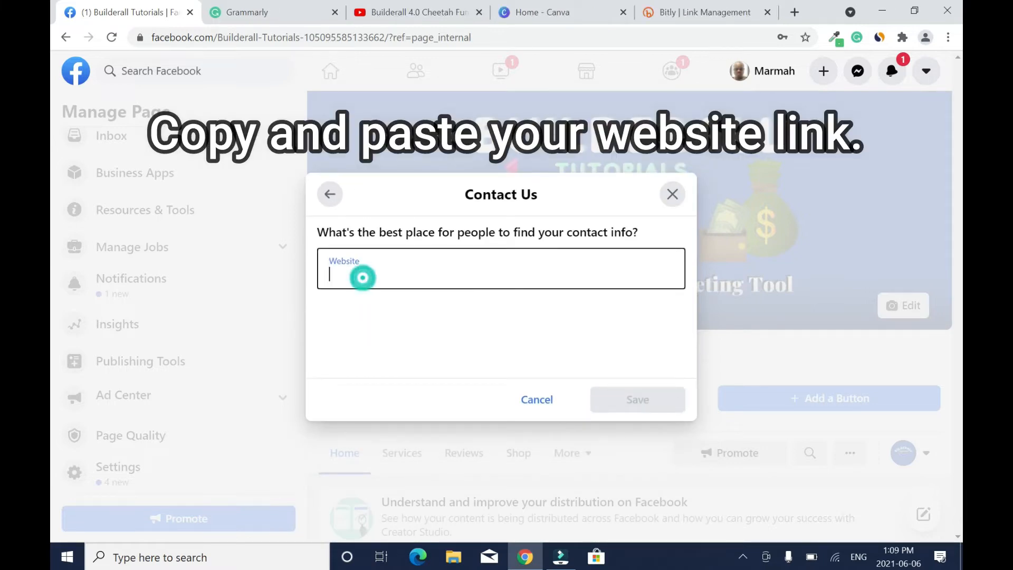
right_click(363, 277)
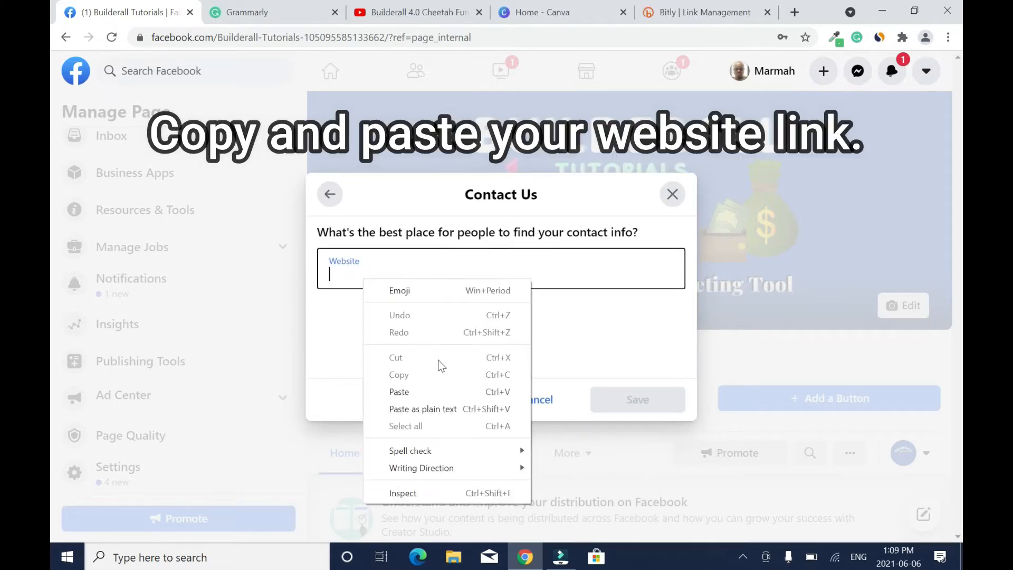
click(406, 393)
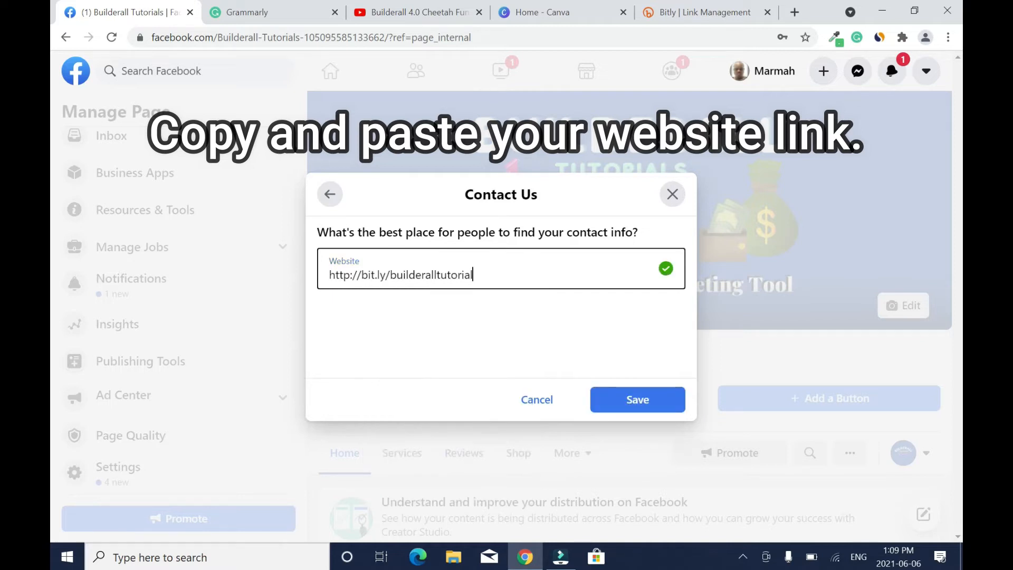
click(636, 399)
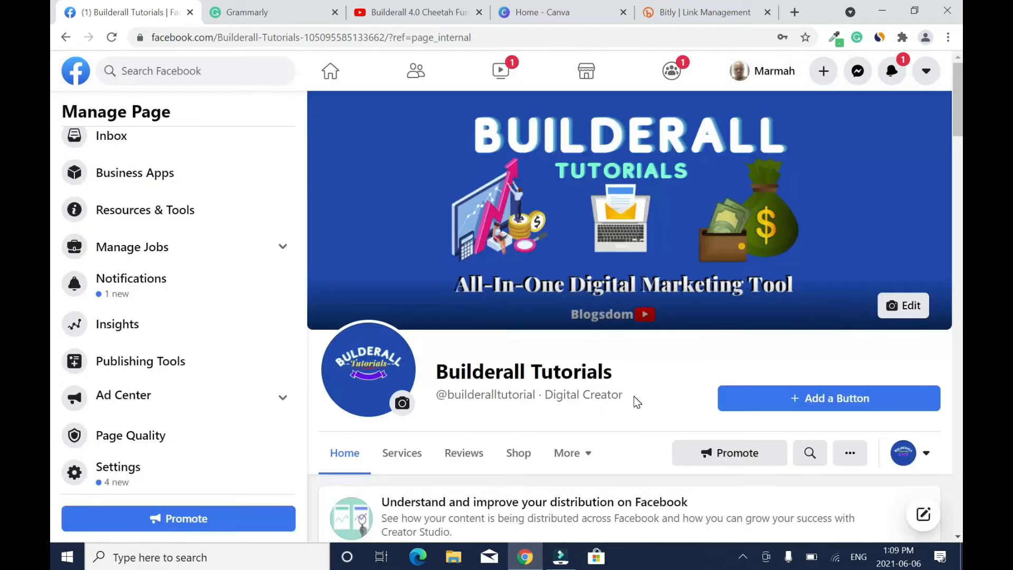
Step: Open the contact details in the page's About info for editing and mark the page as having no phone number
click(591, 454)
click(591, 318)
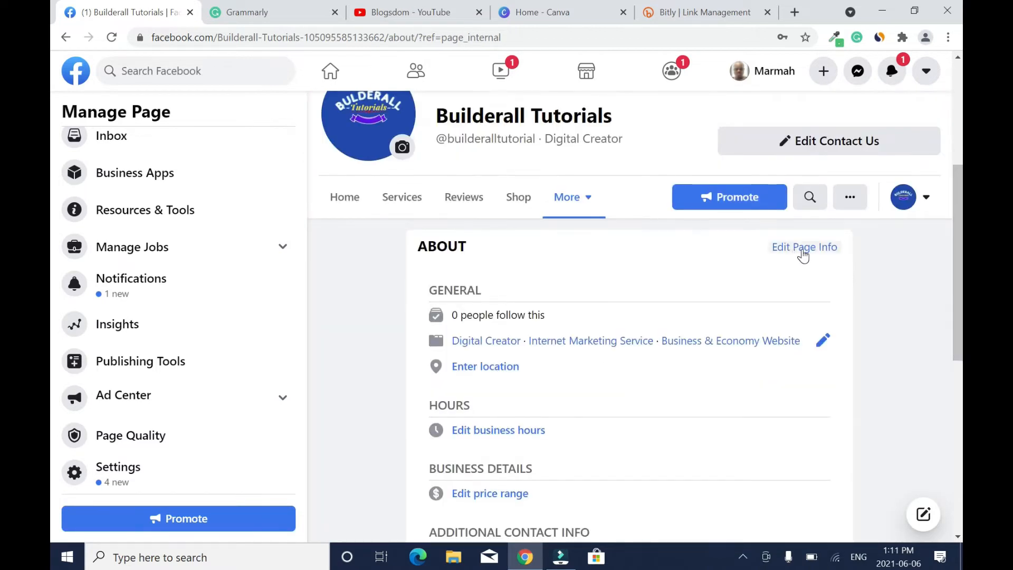
click(802, 248)
click(362, 155)
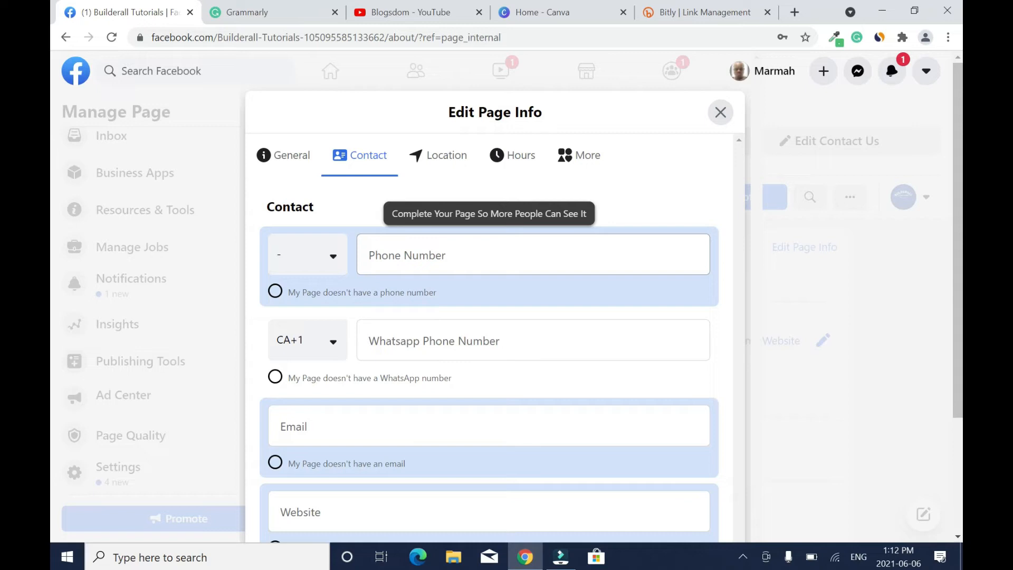
click(337, 257)
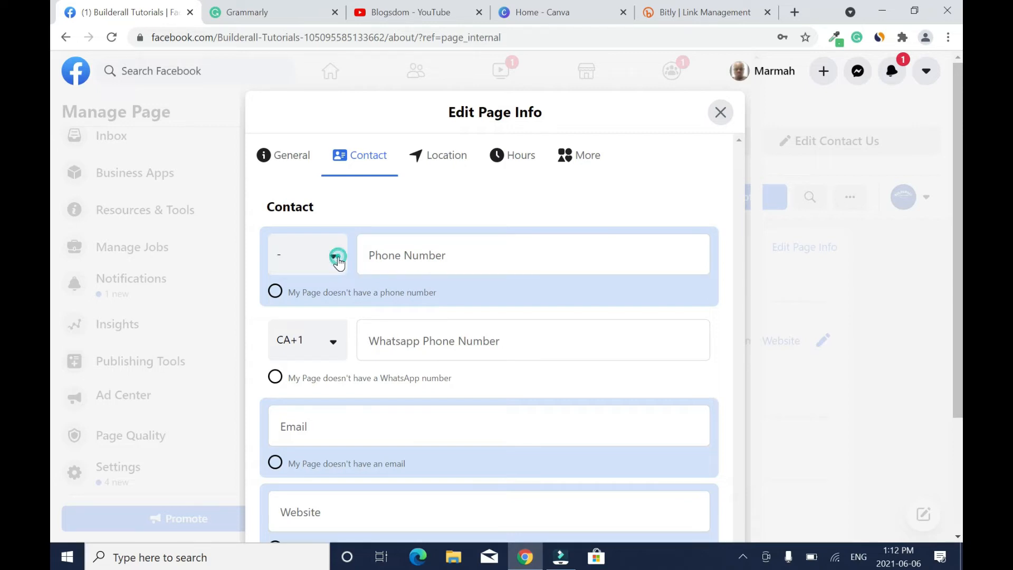
click(404, 255)
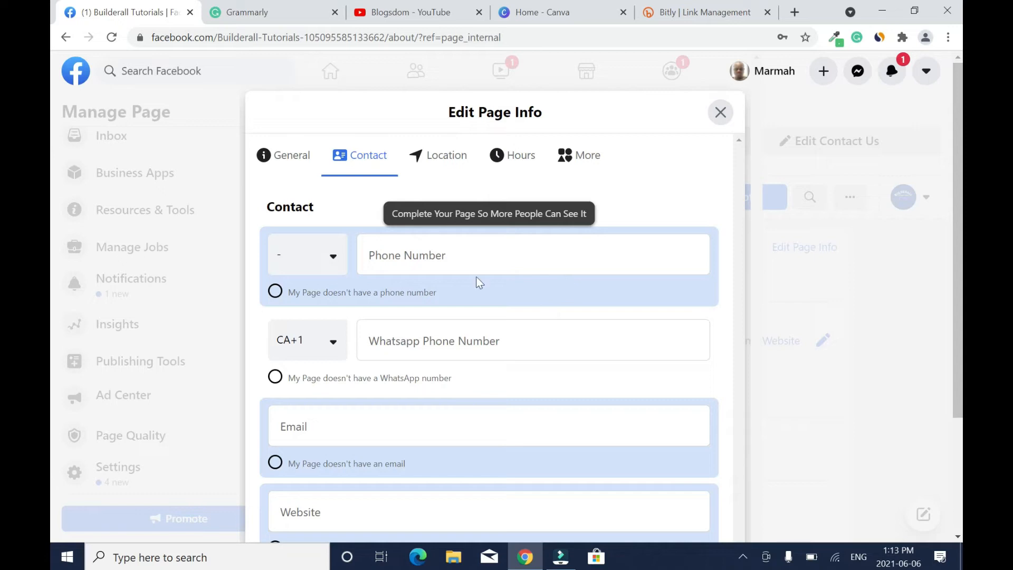
click(275, 291)
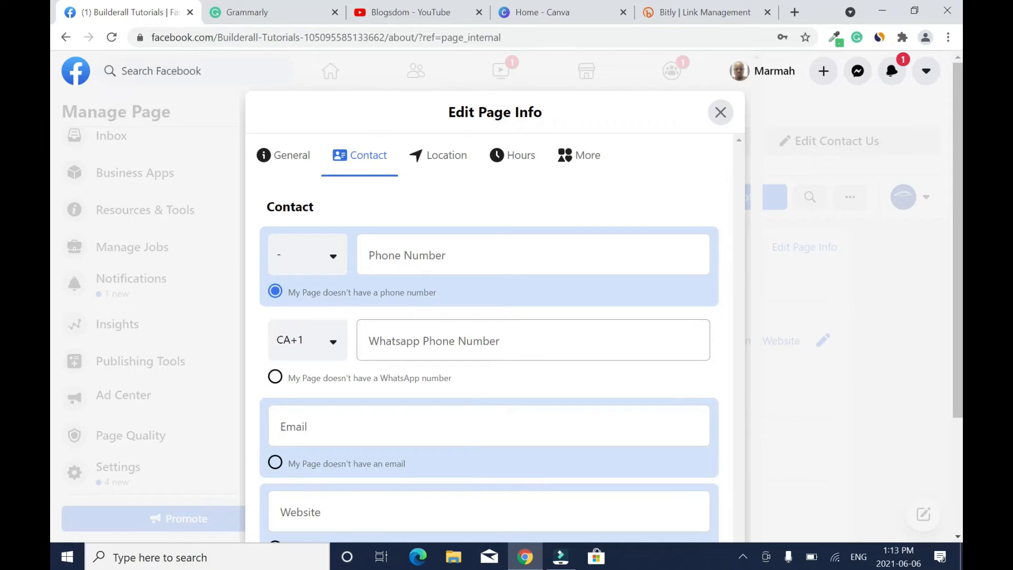
Step: Disconnect the WhatsApp account from the page and mark the page as having no email
click(275, 377)
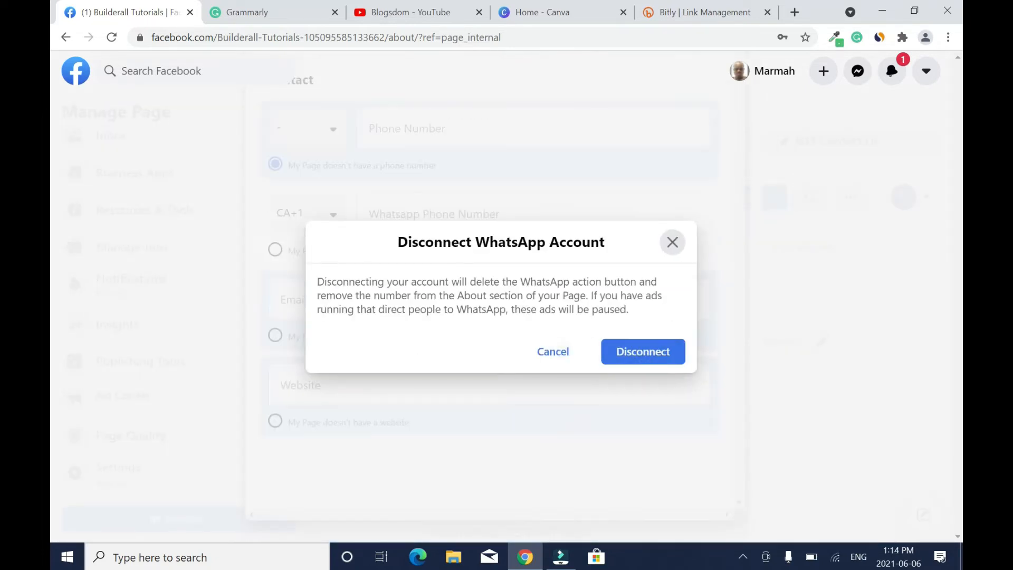
click(663, 353)
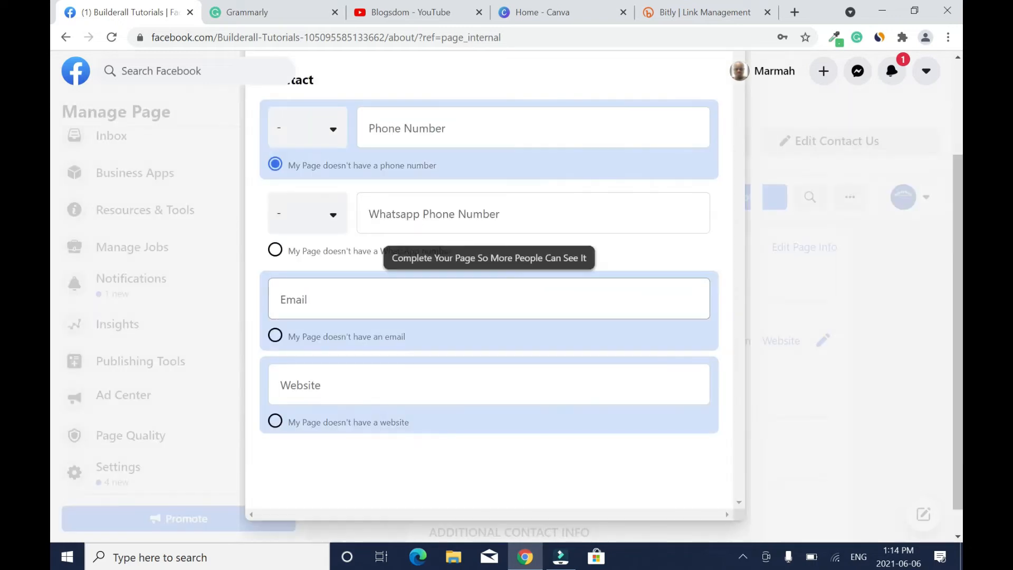
click(275, 335)
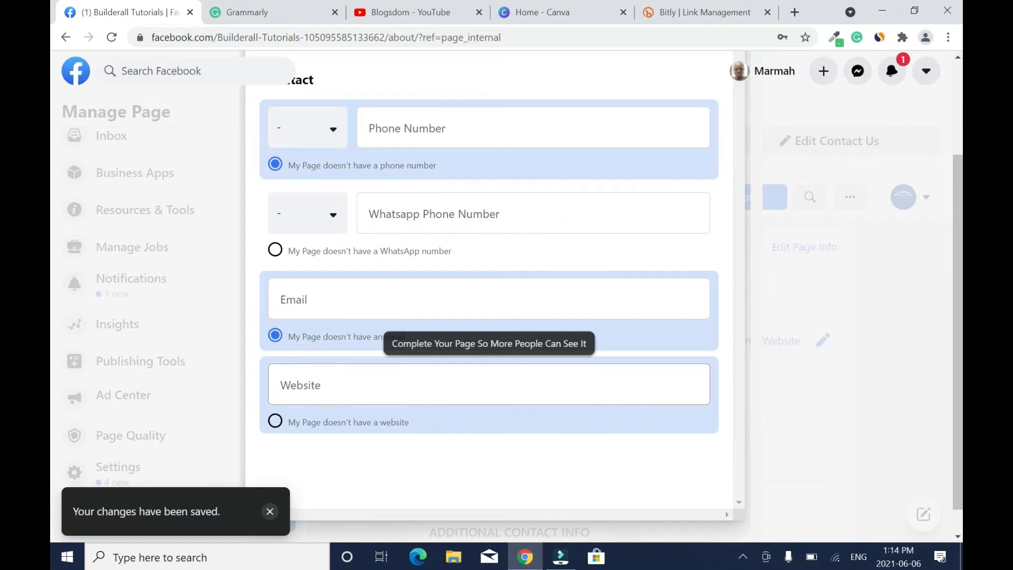
click(489, 384)
text(https://bl)
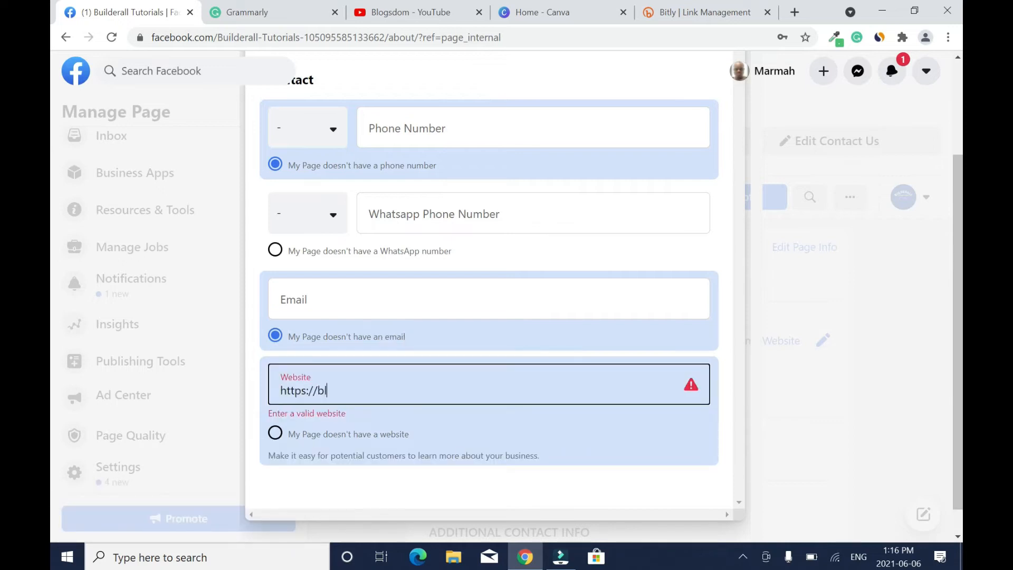
text(ogsdom.com/builderall)
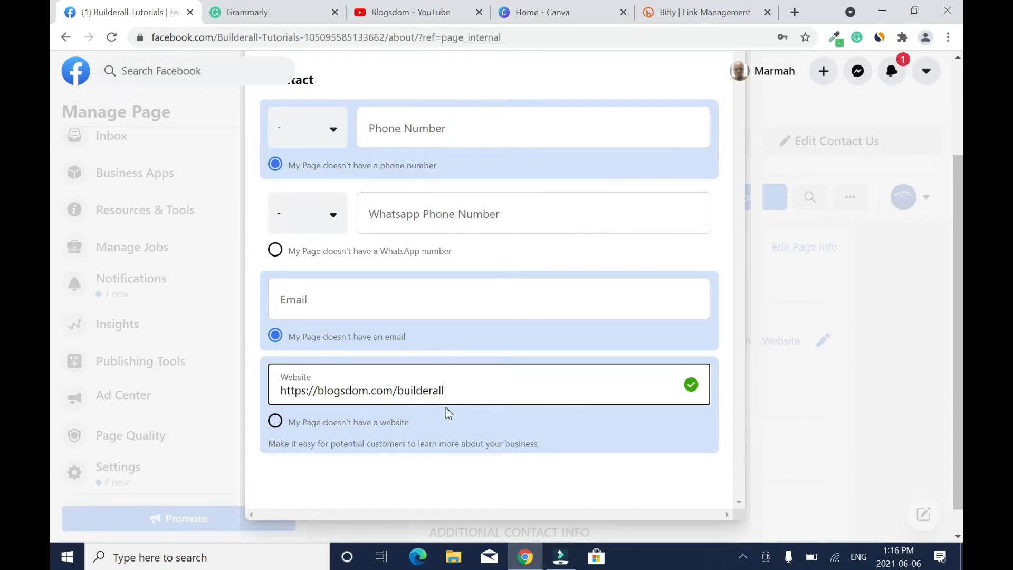
Step: Mark the page as having no location in the page info
scroll(446, 407, up, 3)
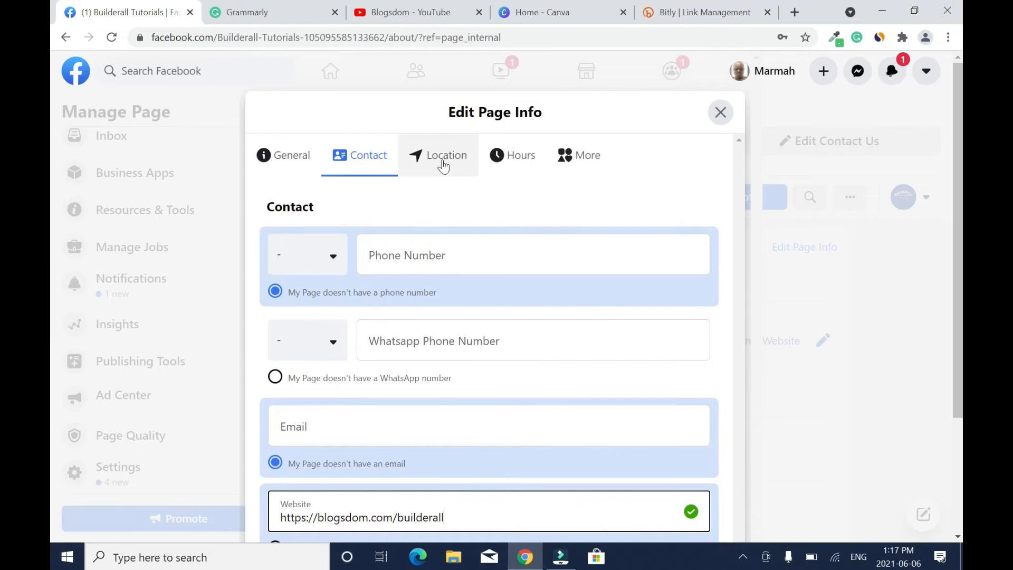
click(444, 166)
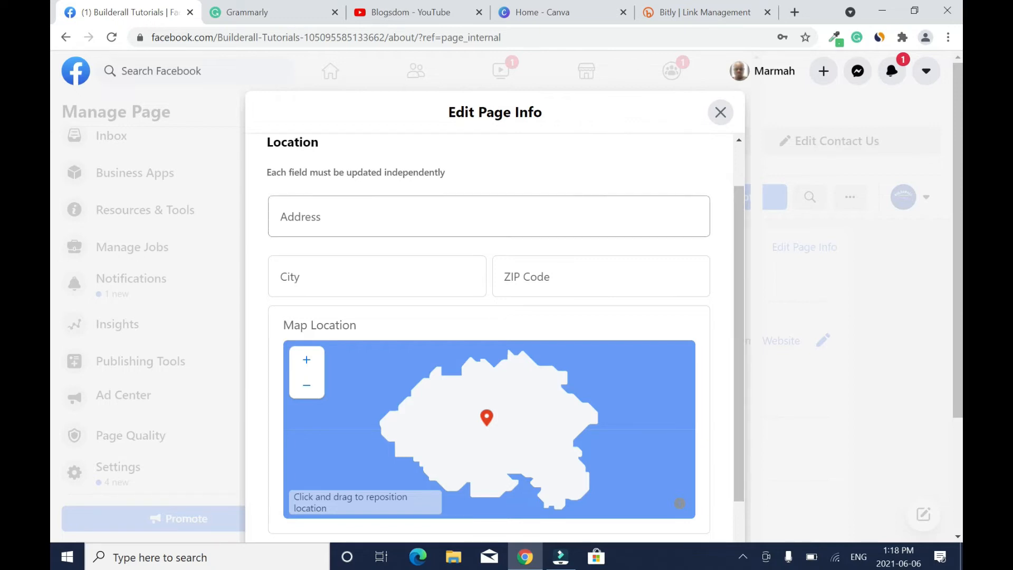
scroll(739, 237, up, 1)
drag(738, 237, 755, 384)
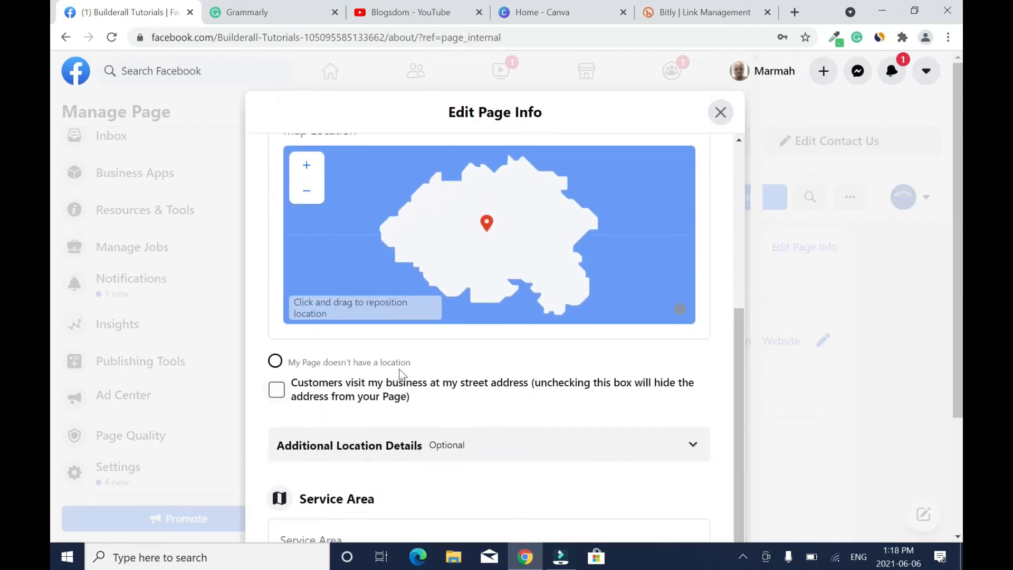
click(279, 362)
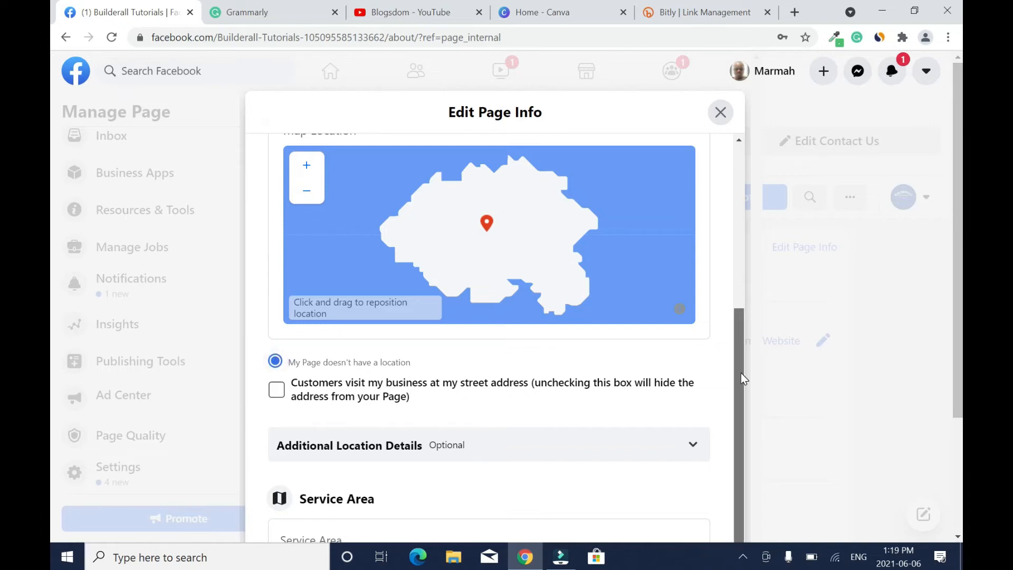
Step: Fill in the additional location details: No for physical location, Yes for travelling to customers, and Yes for buying goods or services online
click(692, 447)
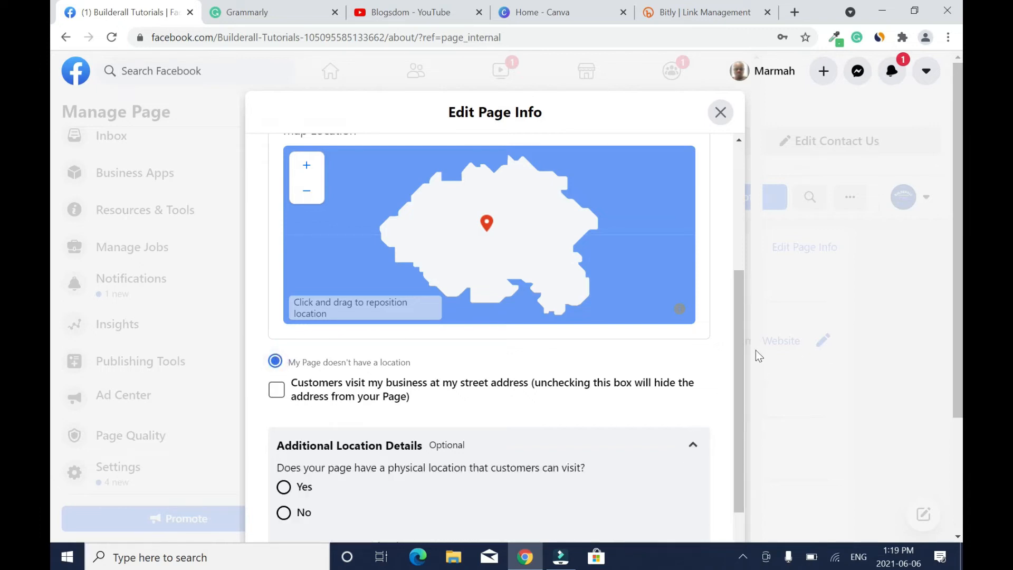
drag(736, 335, 745, 430)
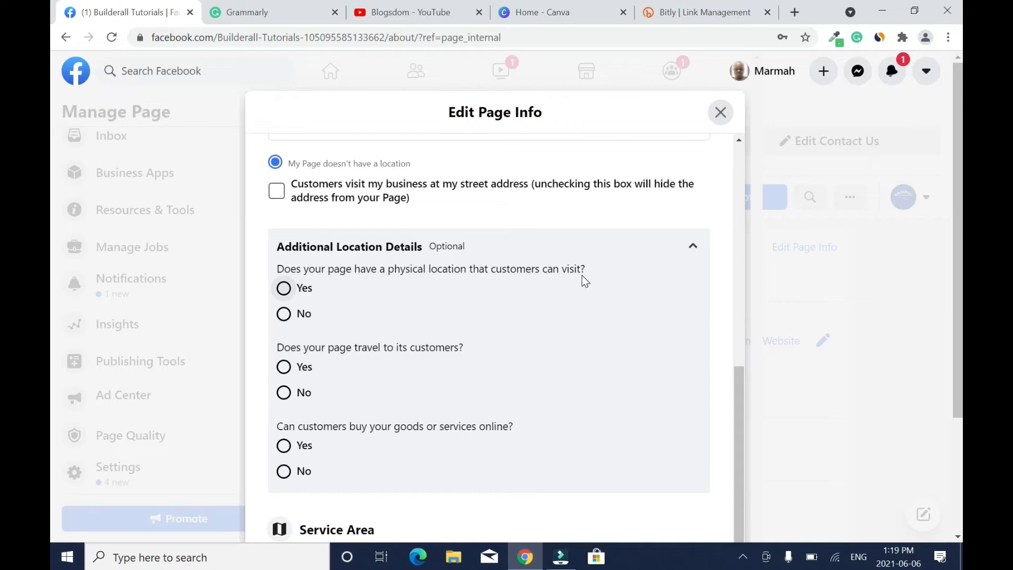
click(284, 315)
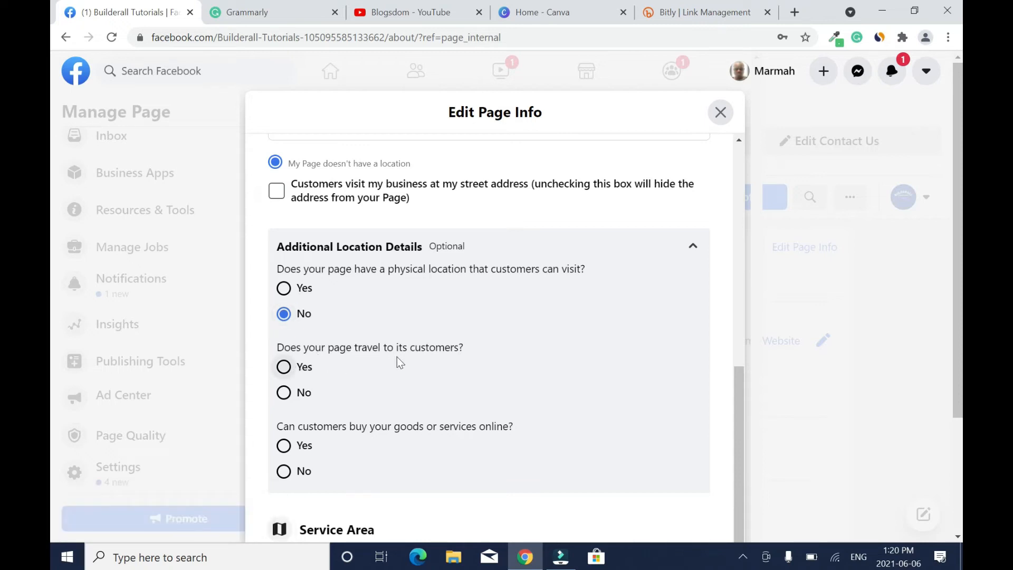
click(286, 368)
scroll(322, 391, down, 1)
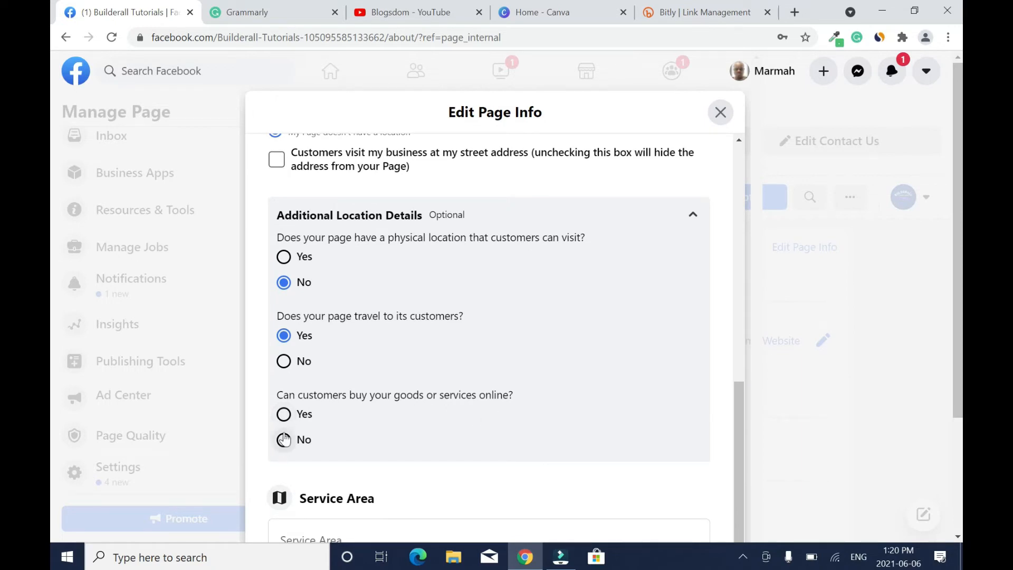
click(284, 415)
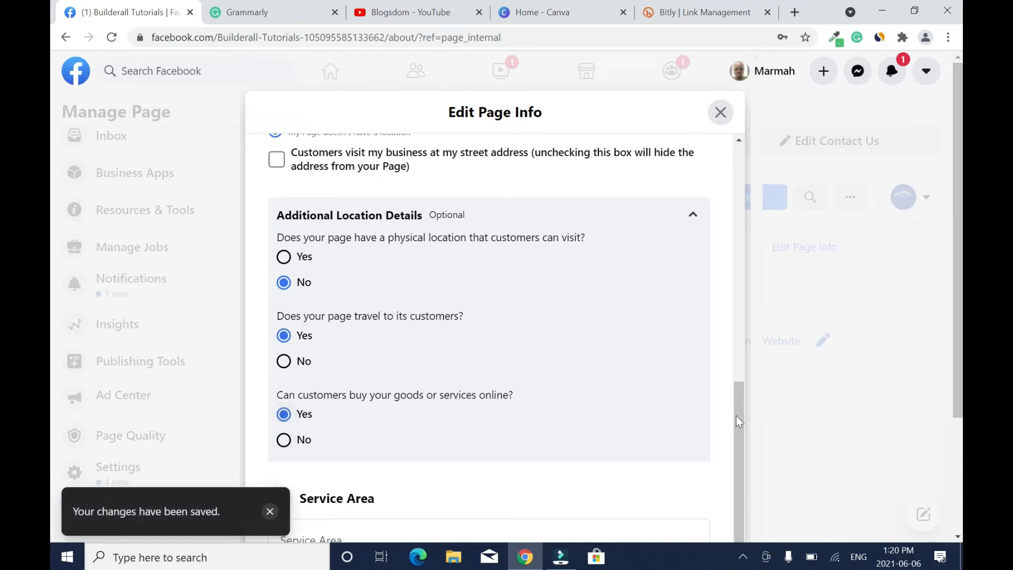
Step: Set the temporary service change in the page's hours to Temporarily Closed
drag(738, 424, 735, 160)
click(523, 165)
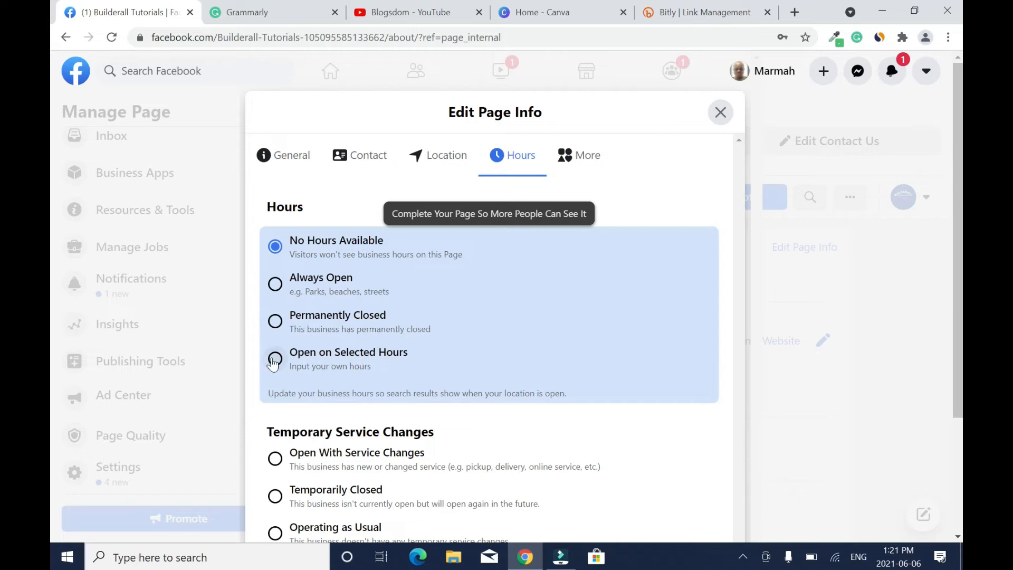
click(424, 495)
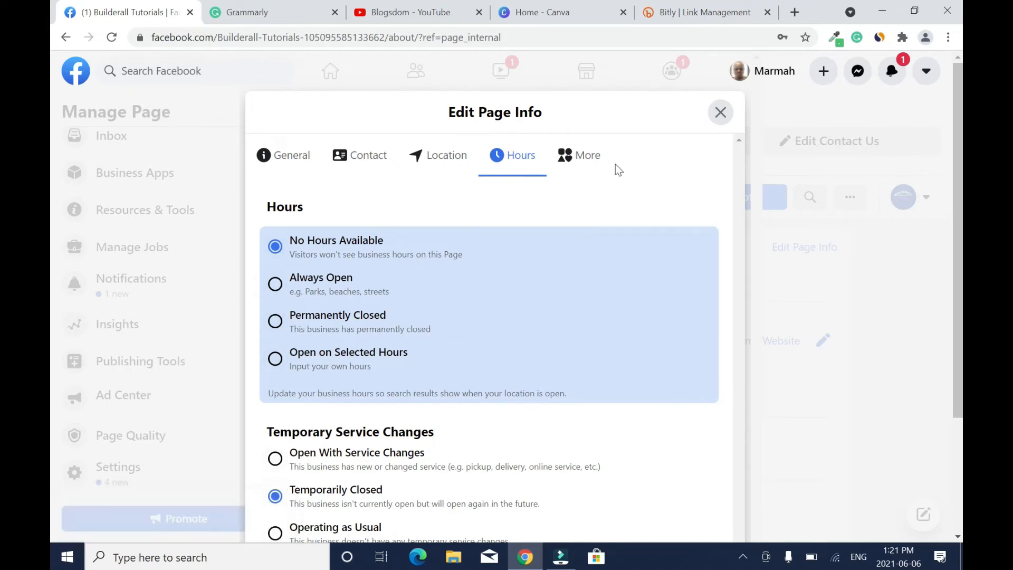
Step: Examine the additional page info fields and price range options, and close the page info editor
click(595, 171)
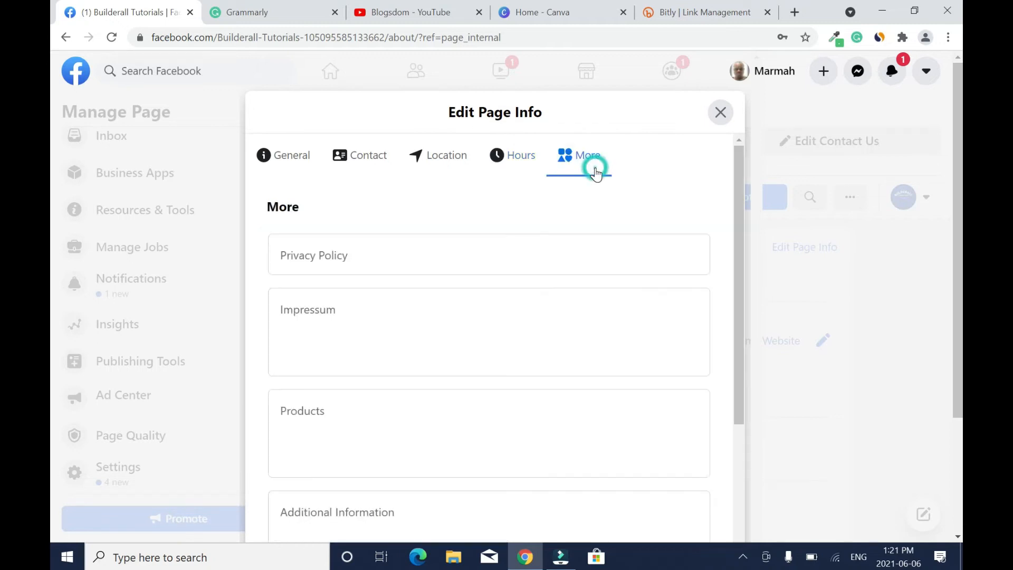
scroll(751, 295, down, 6)
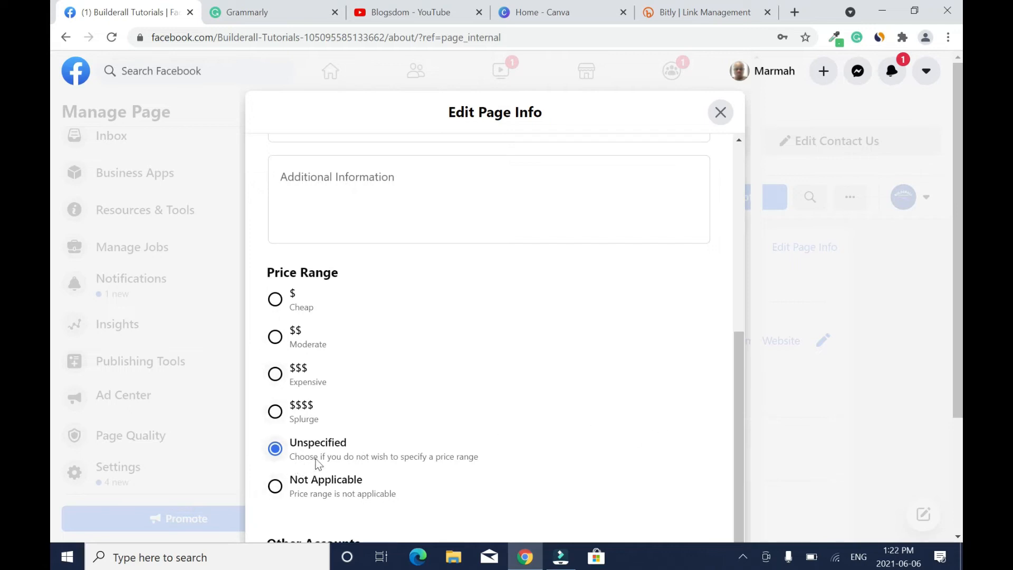
drag(736, 441, 741, 218)
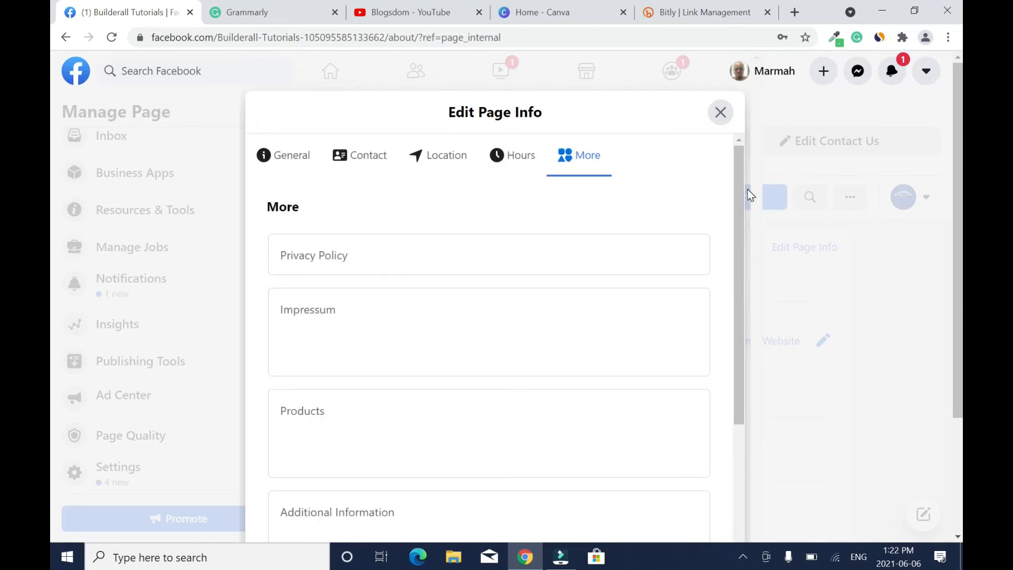
click(720, 113)
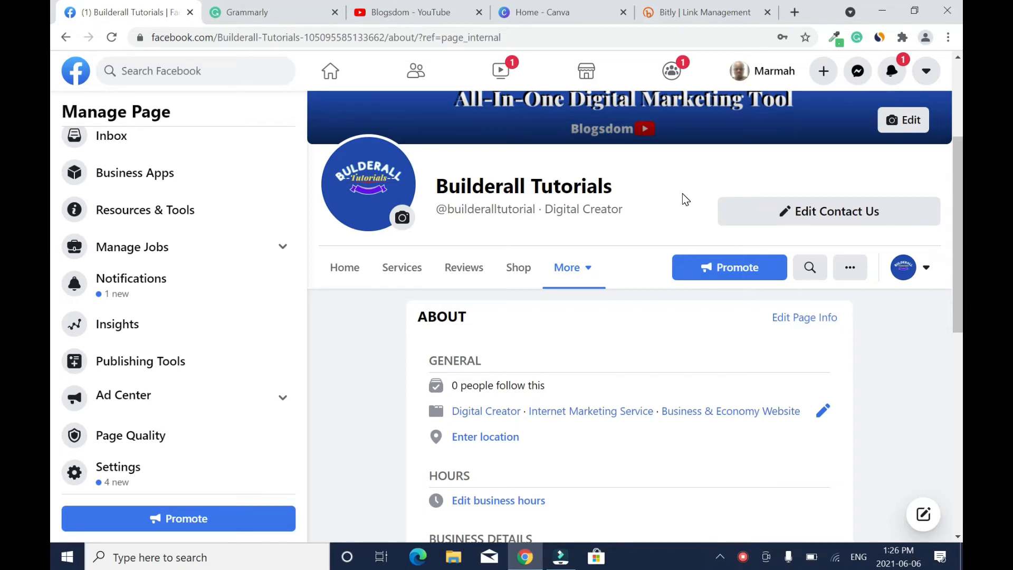
Step: Open the page settings and examine the Visitor Posts options without saving any changes
click(118, 475)
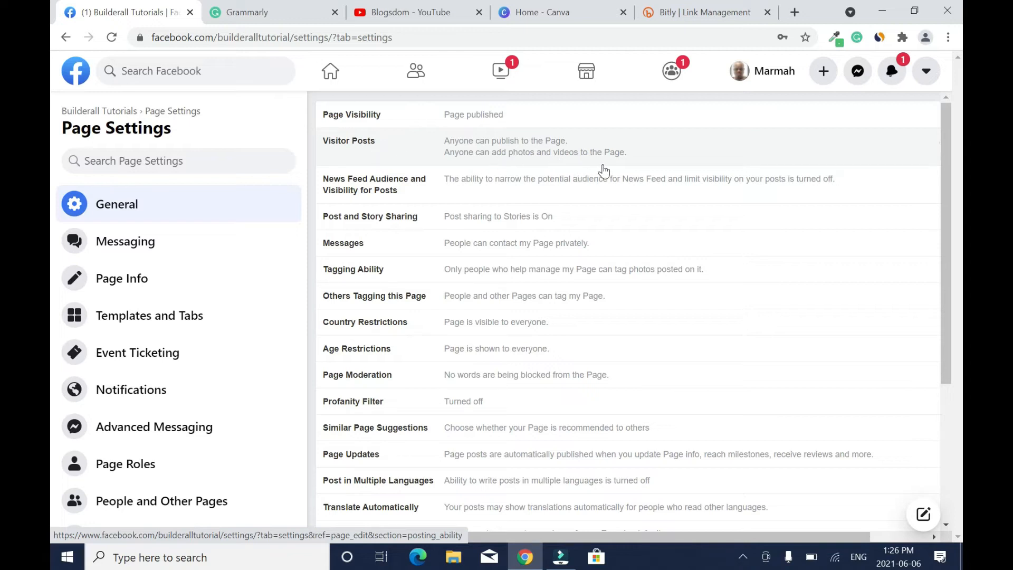
click(593, 151)
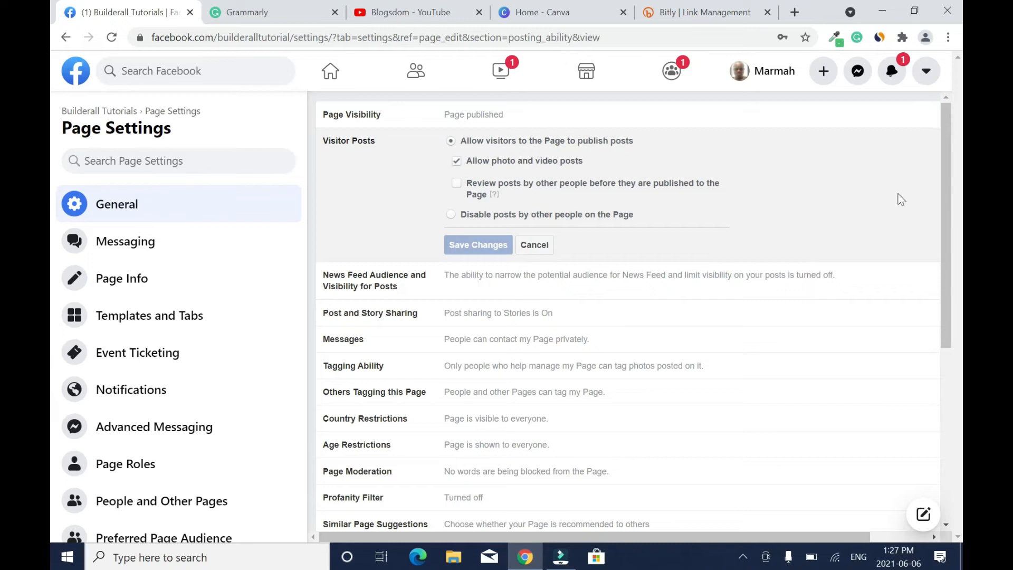
click(547, 248)
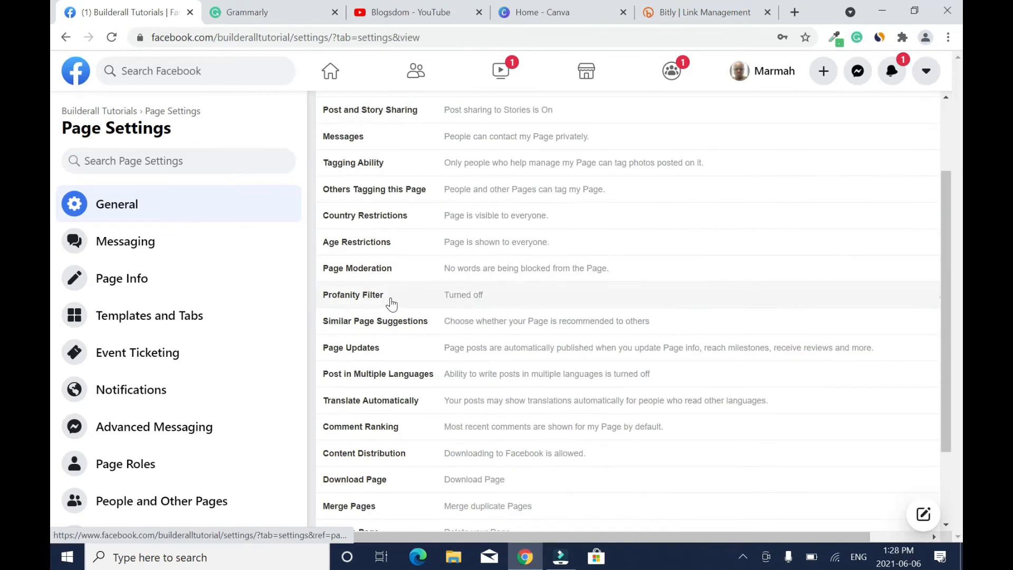
Step: Check the Page Moderation options without saving changes, and set the Profanity Filter to Medium
click(471, 278)
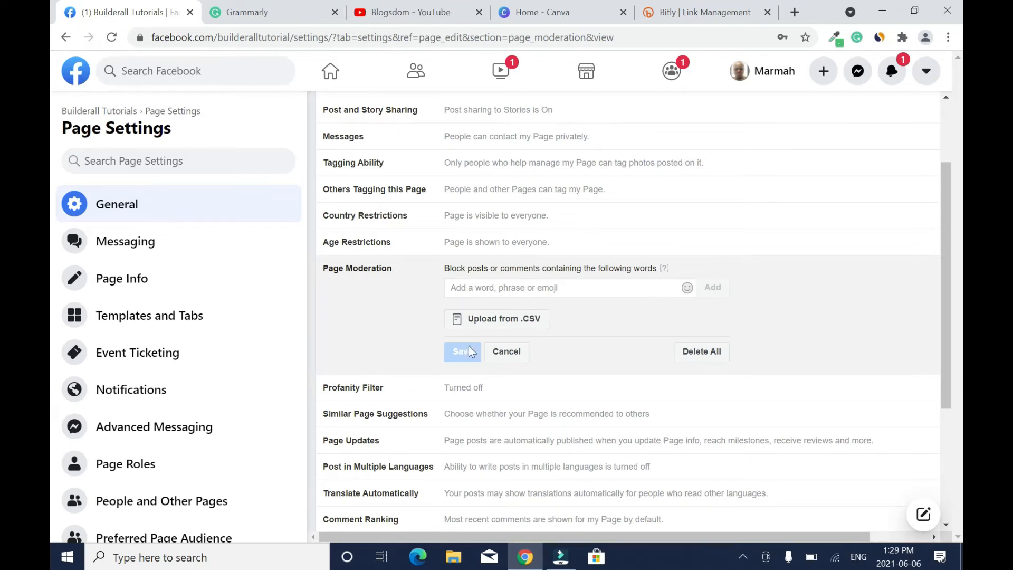
click(498, 349)
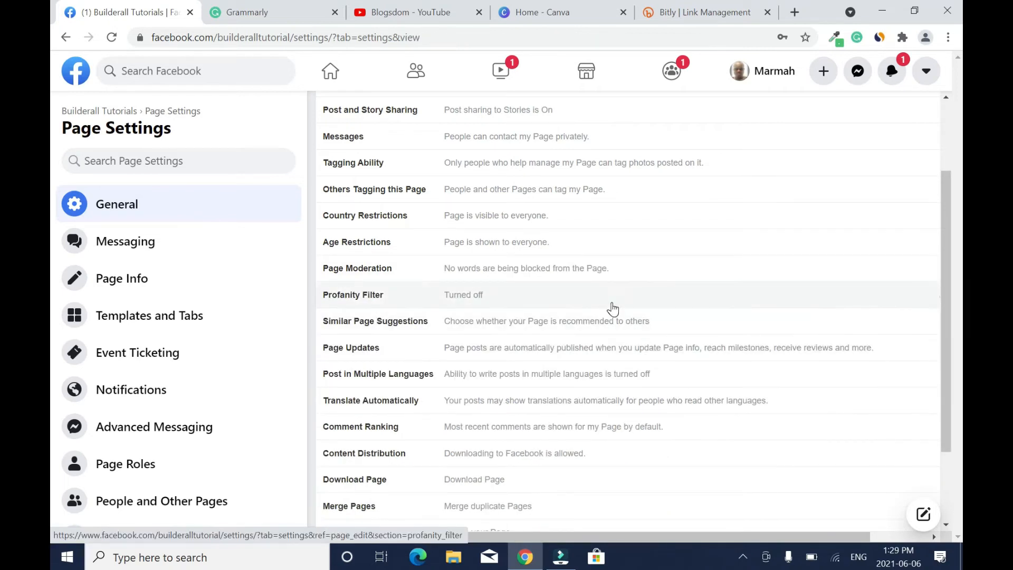
click(464, 298)
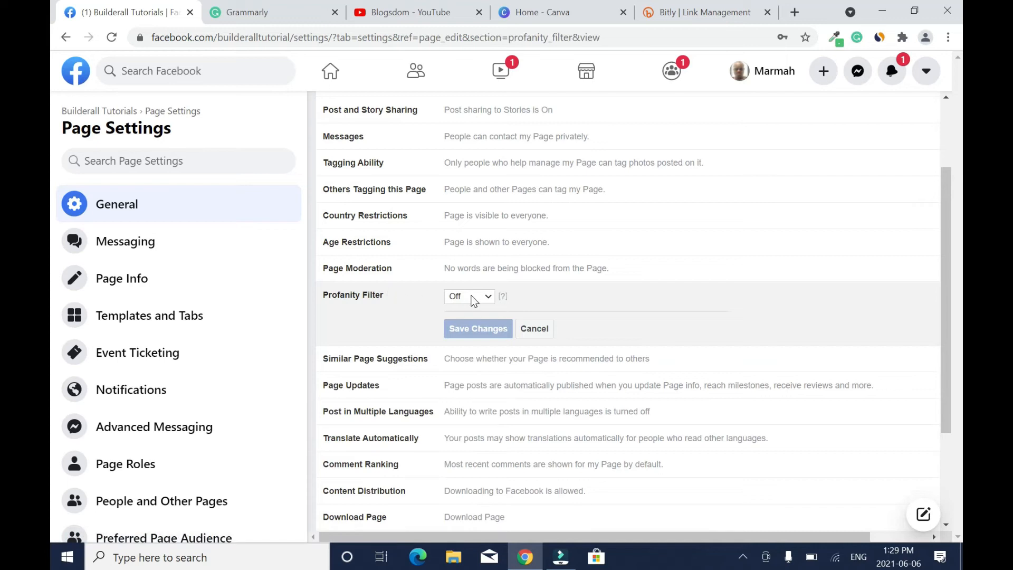
click(482, 297)
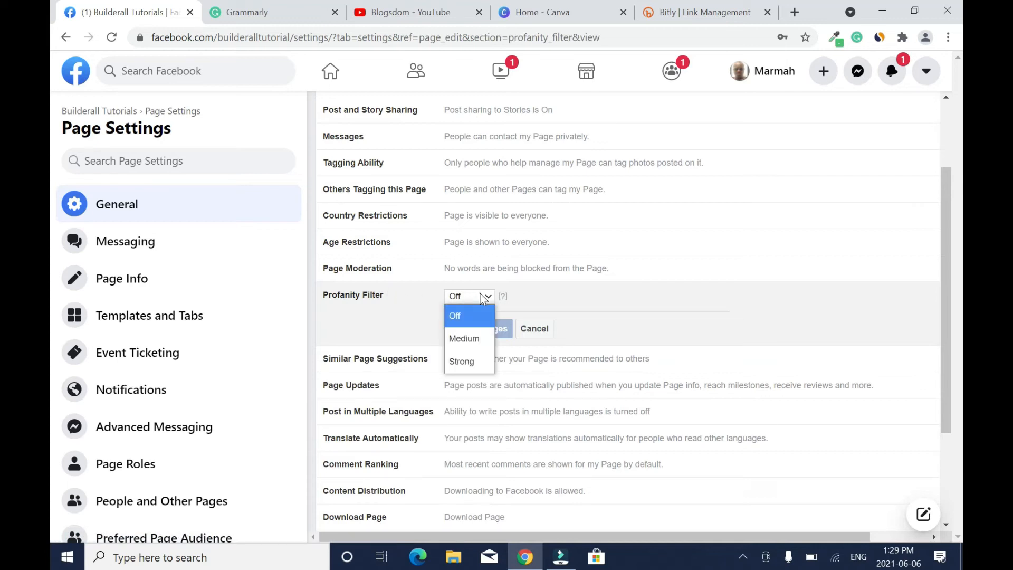
click(486, 344)
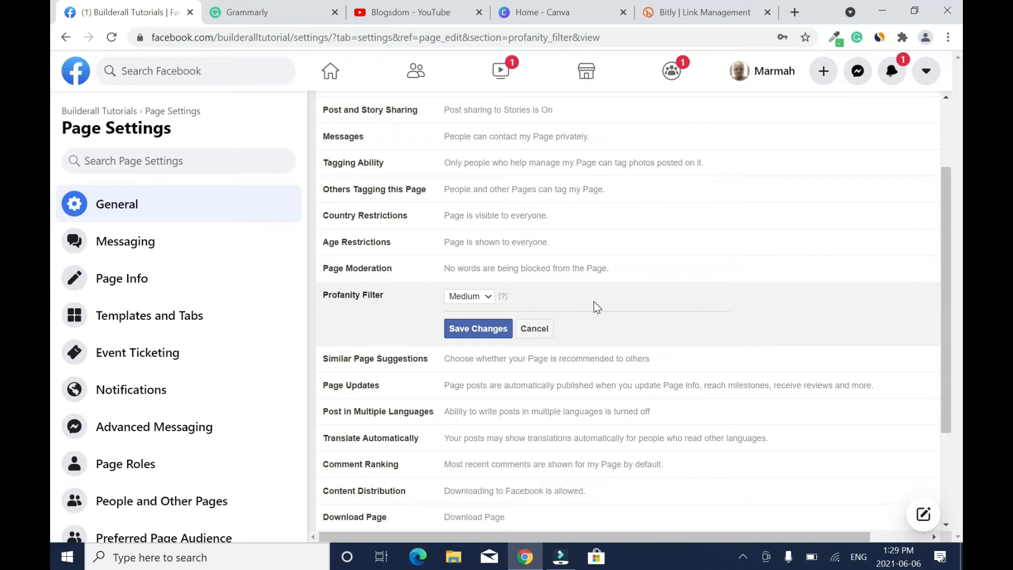
click(465, 332)
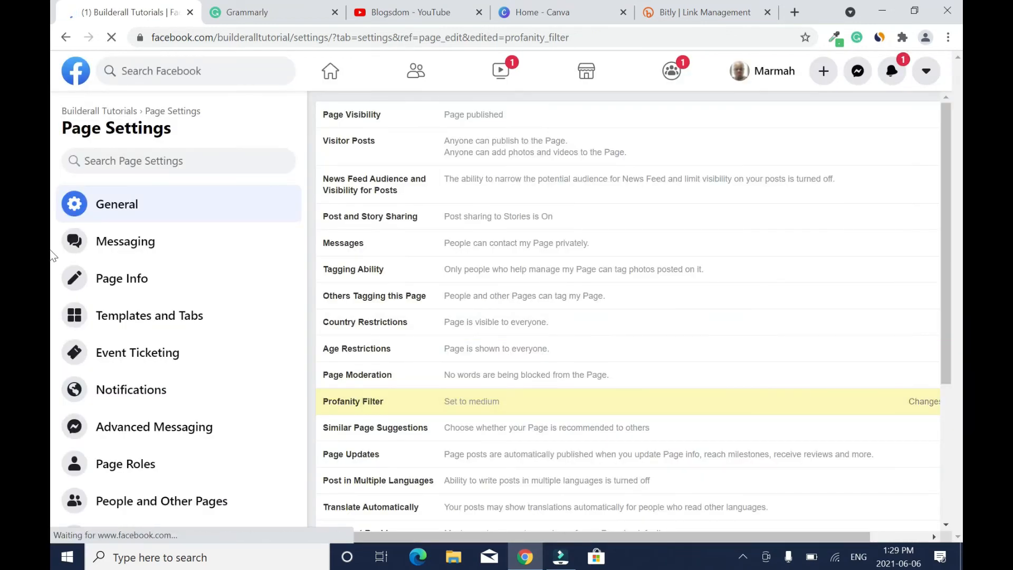
Step: Look through the remaining General settings and the Messaging and Page Info sections, and return to the General settings
drag(945, 236, 949, 328)
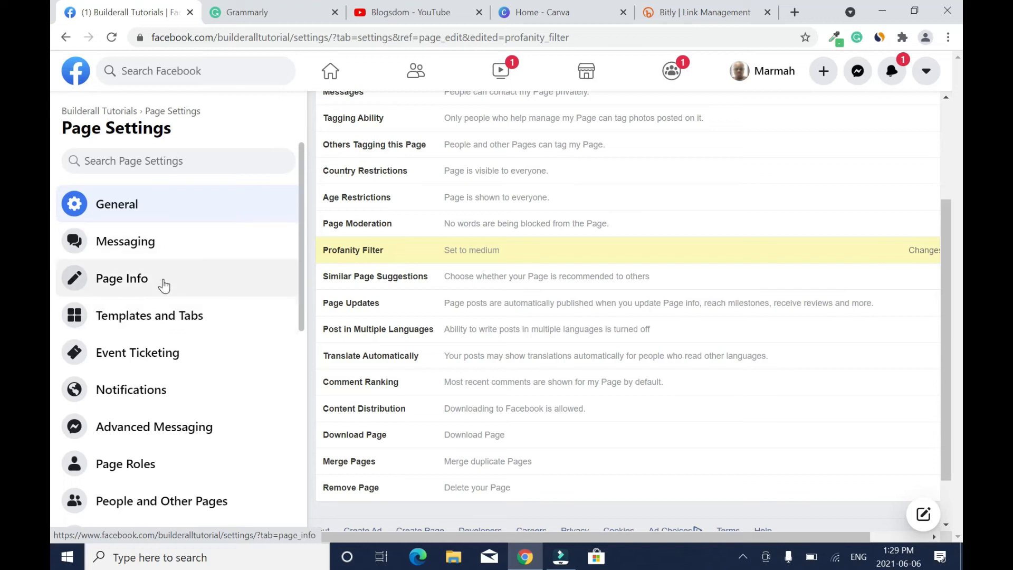
click(170, 254)
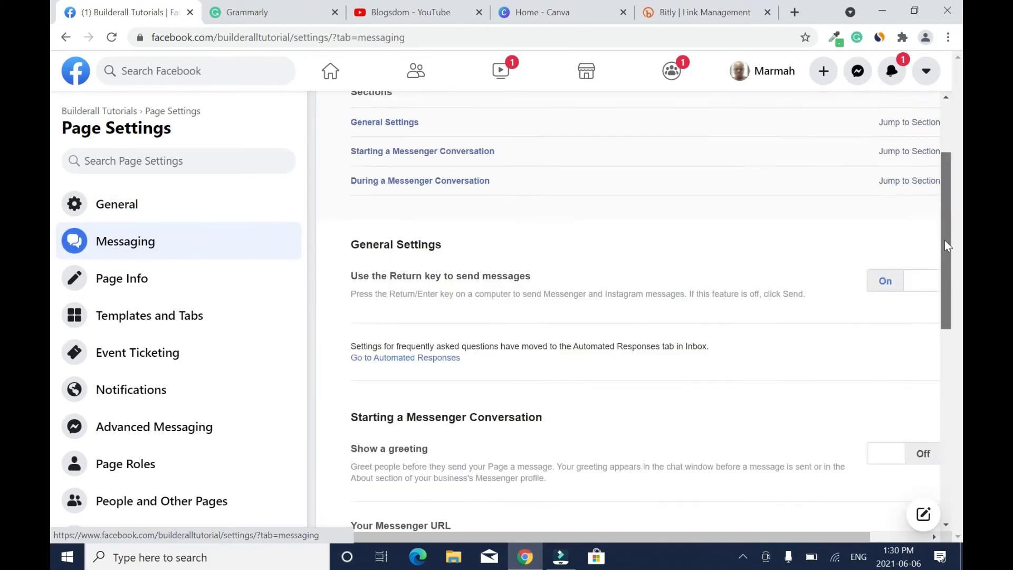
drag(944, 240, 938, 163)
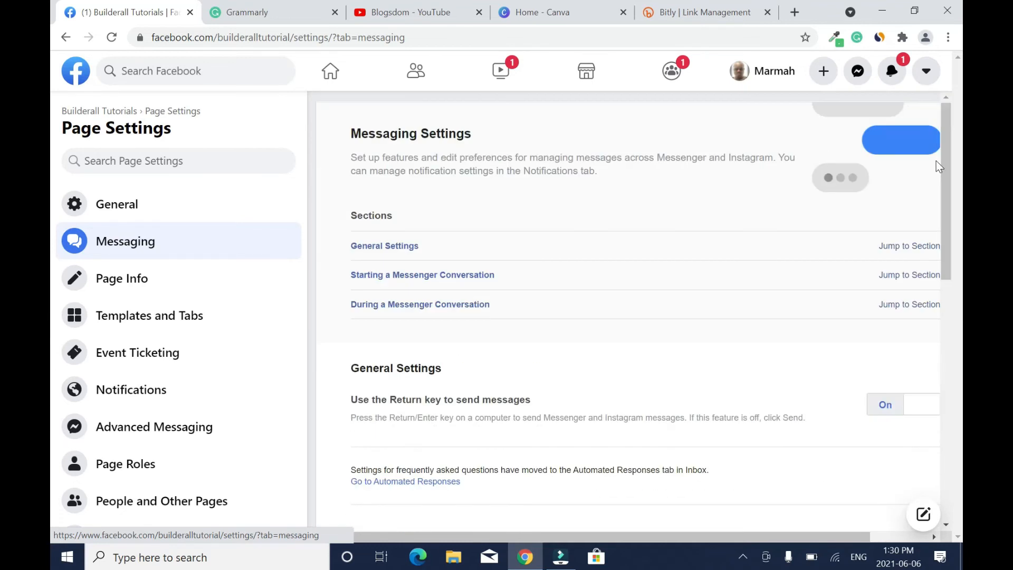
click(134, 286)
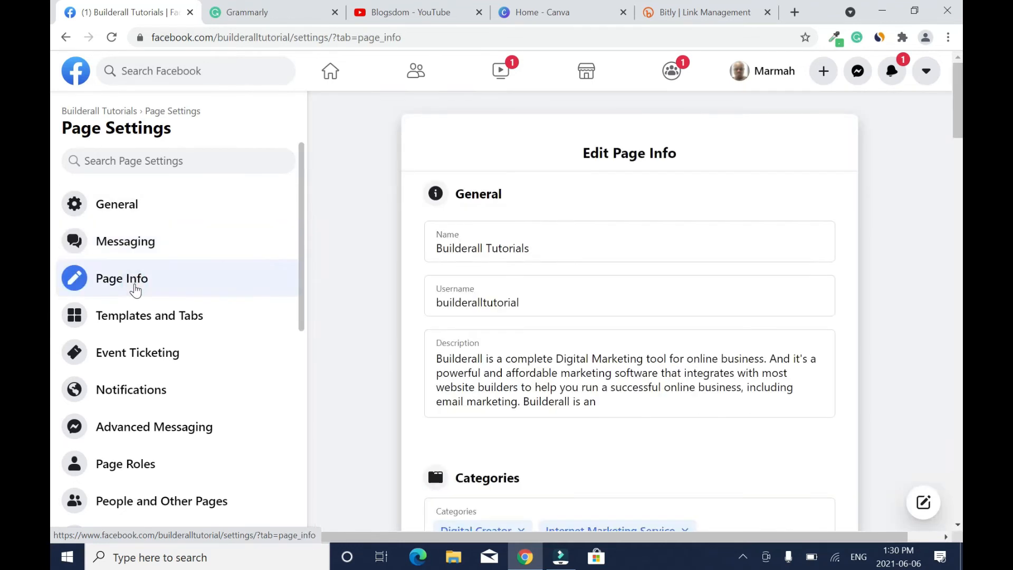
drag(961, 114, 961, 64)
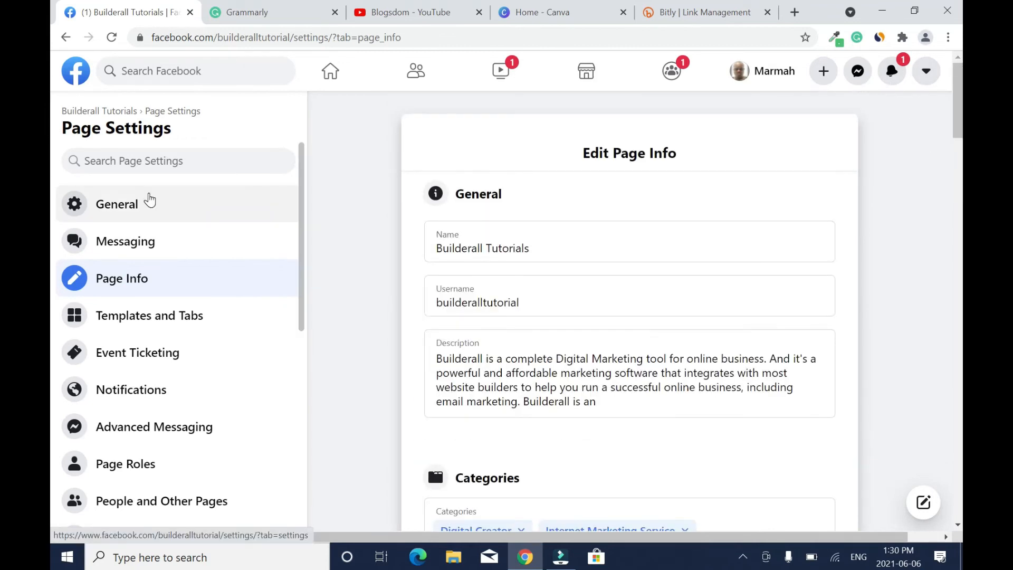
click(295, 202)
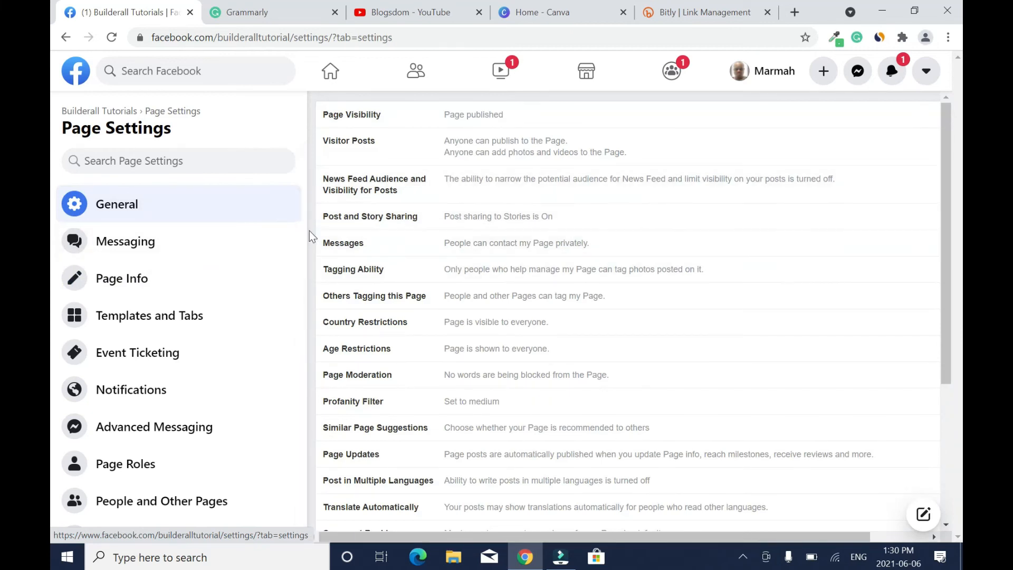
mouse_move(302, 216)
mouse_down()
mouse_move(309, 270)
mouse_move(290, 439)
mouse_move(309, 448)
mouse_move(312, 250)
mouse_up()
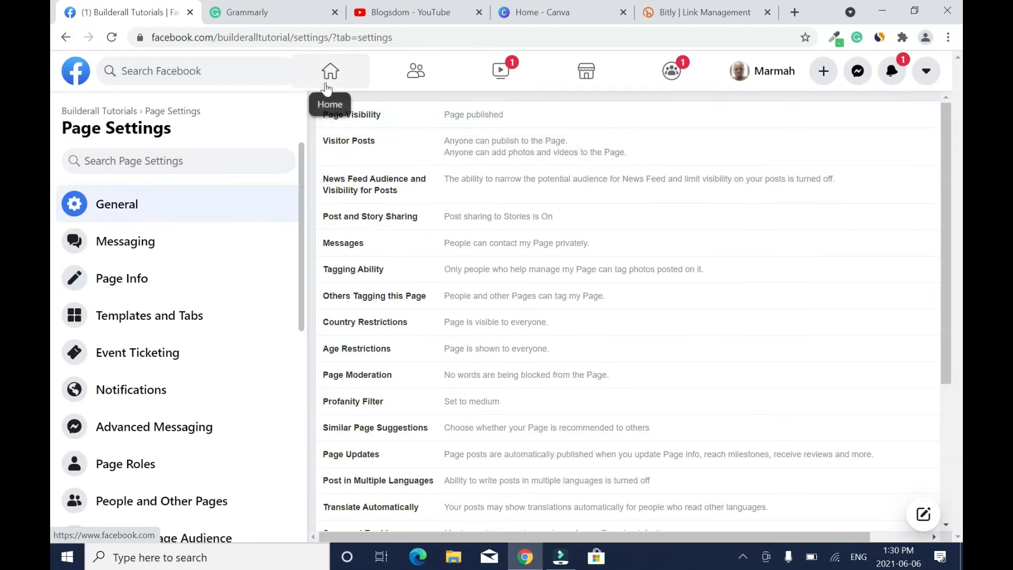
Step: Leave the settings and open the Builderall Tutorials page from the list of managed Pages
click(341, 78)
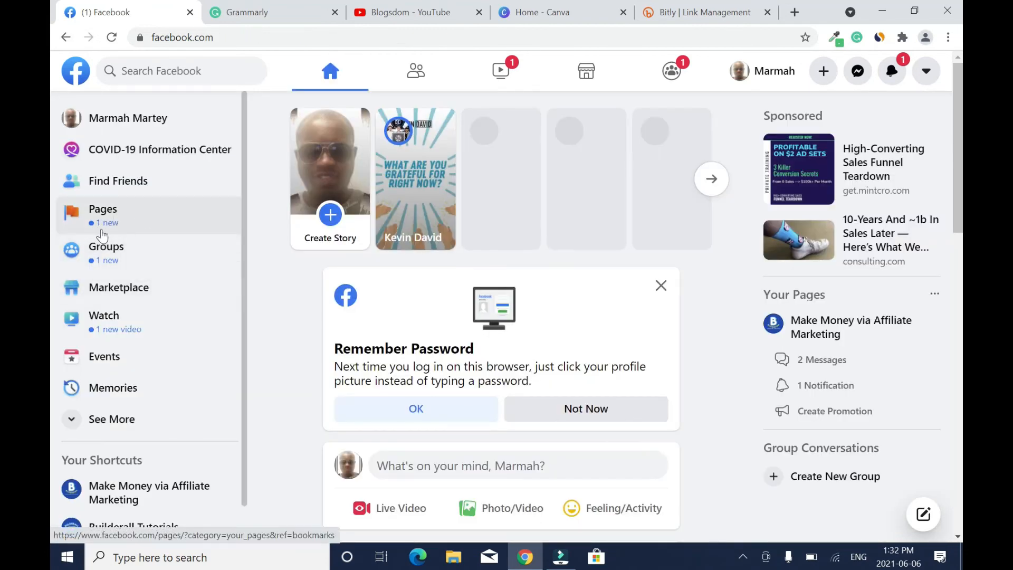
click(157, 217)
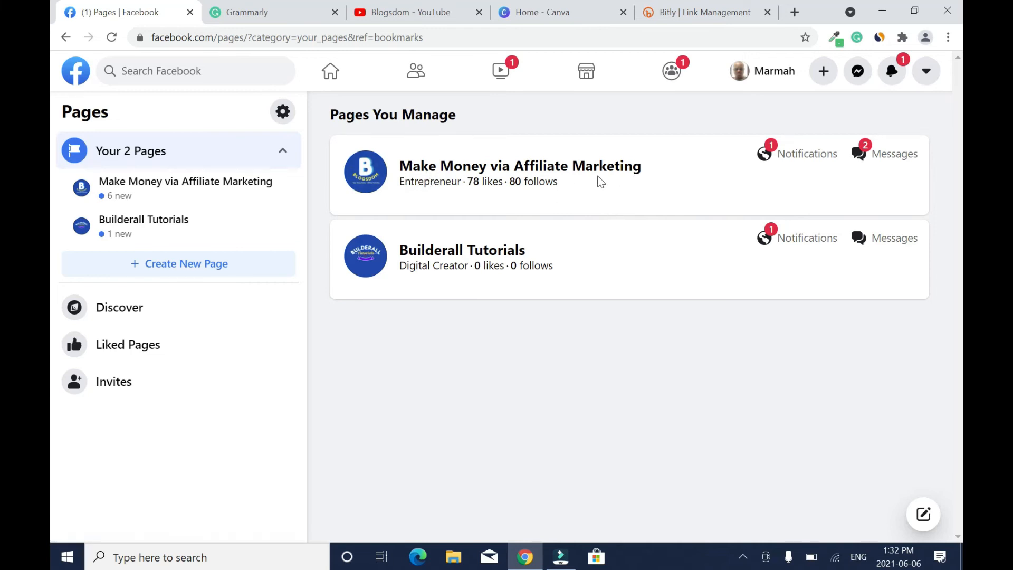
click(487, 252)
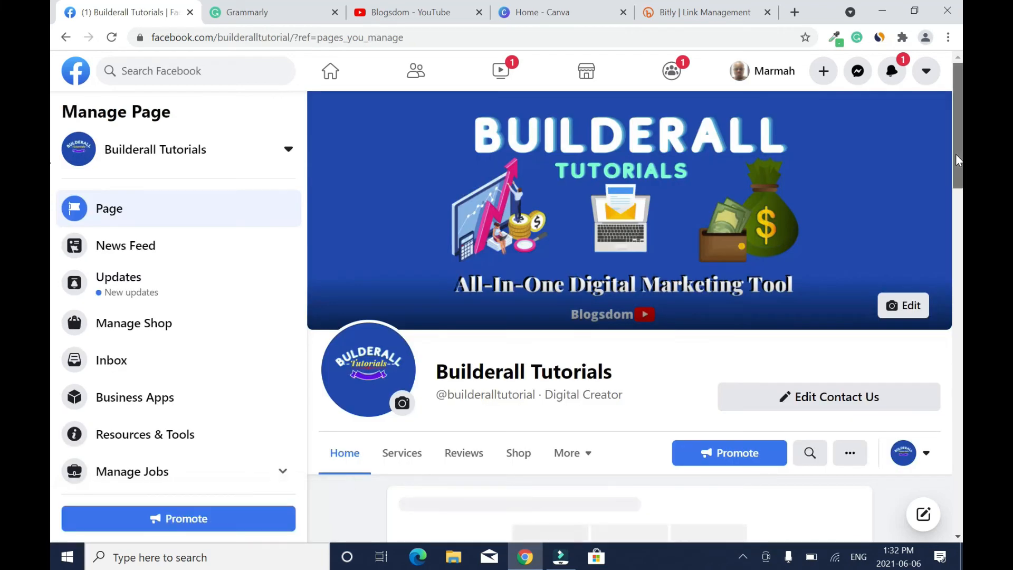
Step: Write a page post: "Learn how to create a successful landing page and email marketing with the best all-in-one digital marketing tool."
scroll(956, 154, down, 2)
mouse_move(957, 173)
mouse_down()
mouse_move(961, 201)
mouse_move(961, 179)
mouse_up()
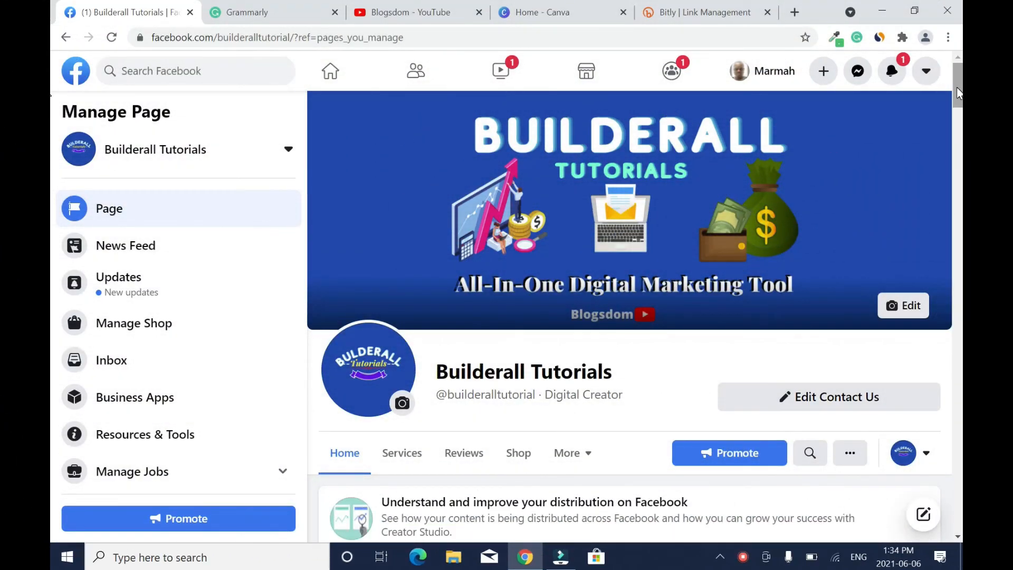
scroll(53, 142, down, 9)
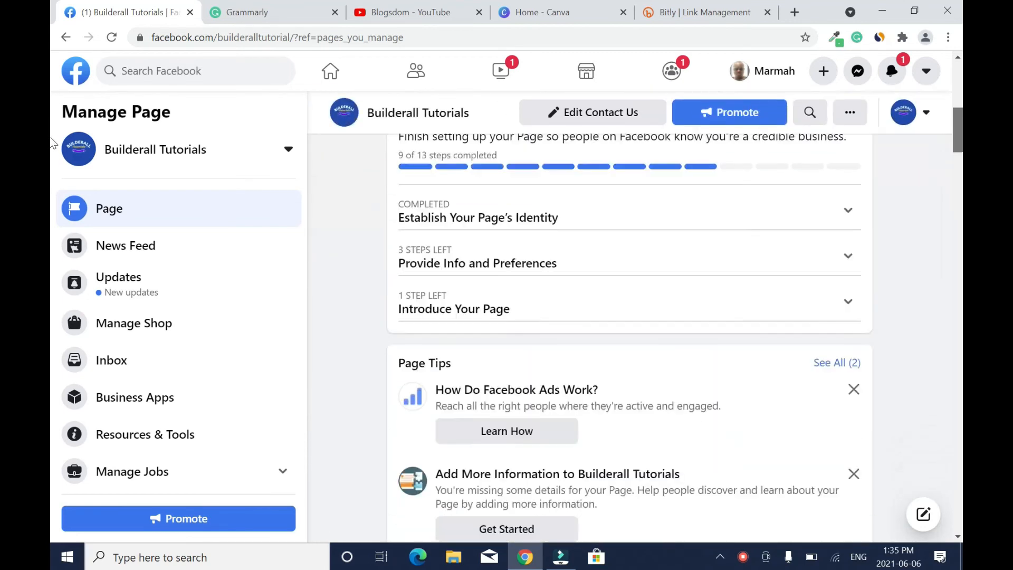
scroll(53, 143, down, 10)
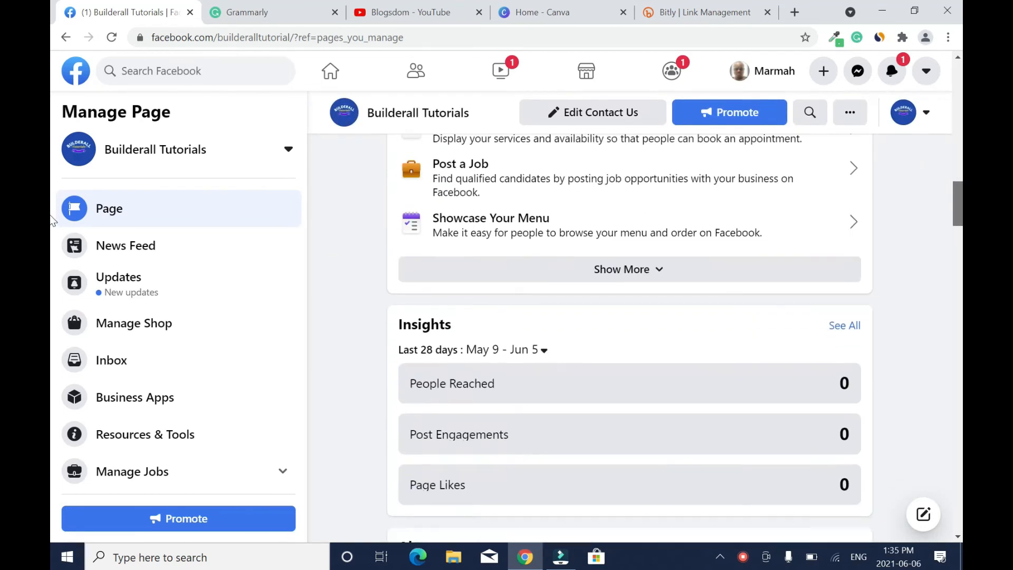
scroll(53, 219, down, 10)
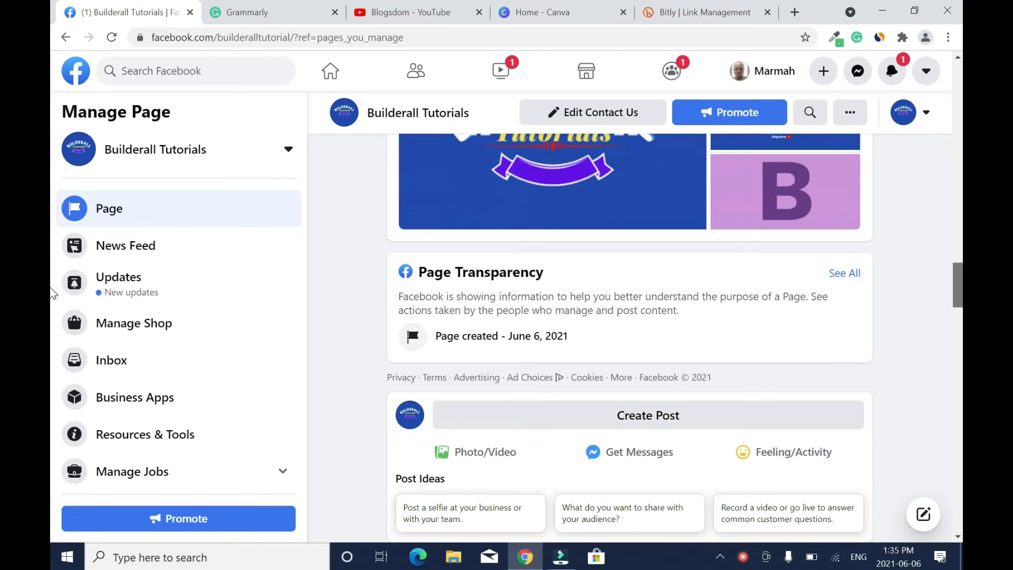
scroll(53, 293, down, 3)
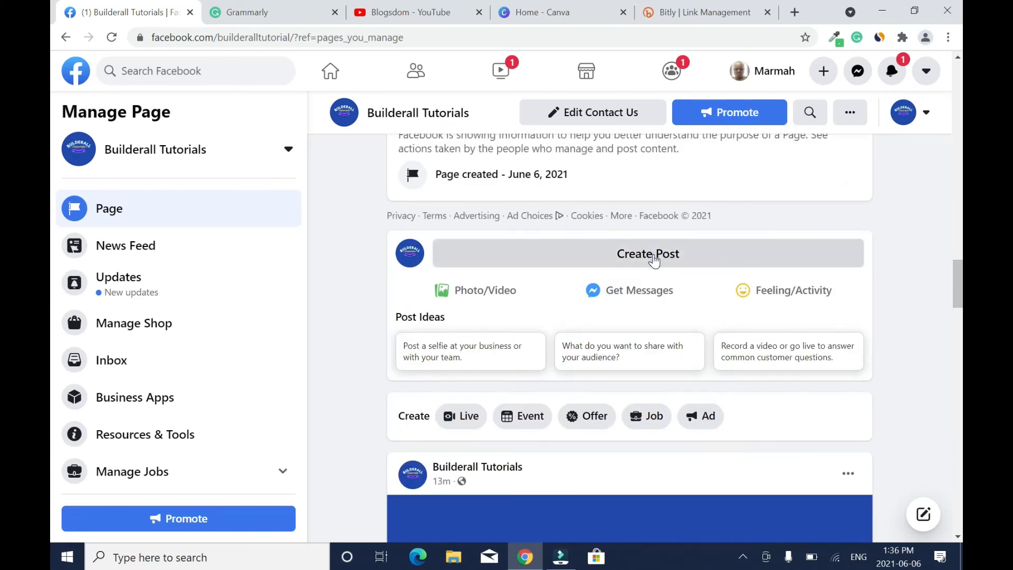
click(654, 261)
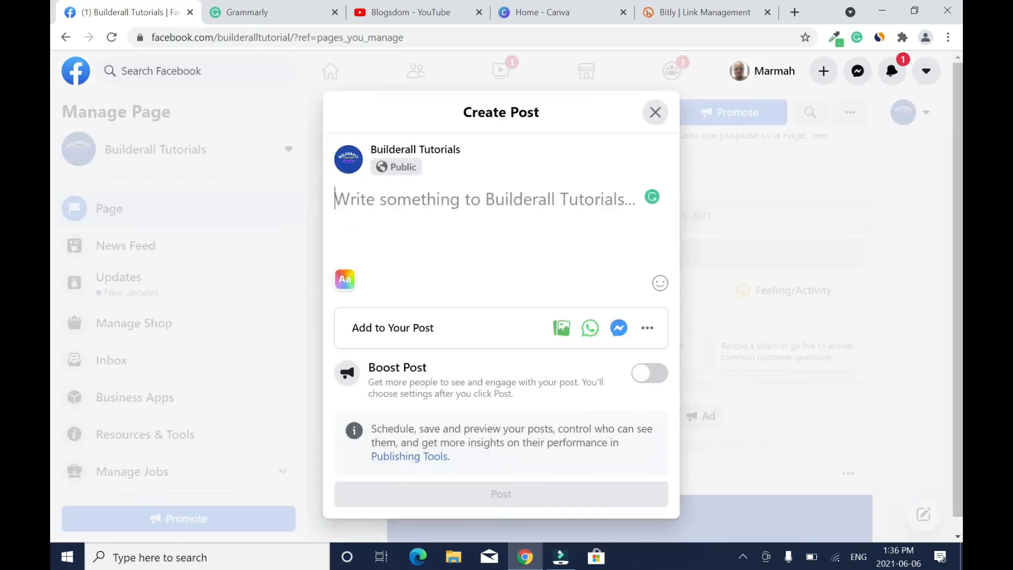
text(Learn h)
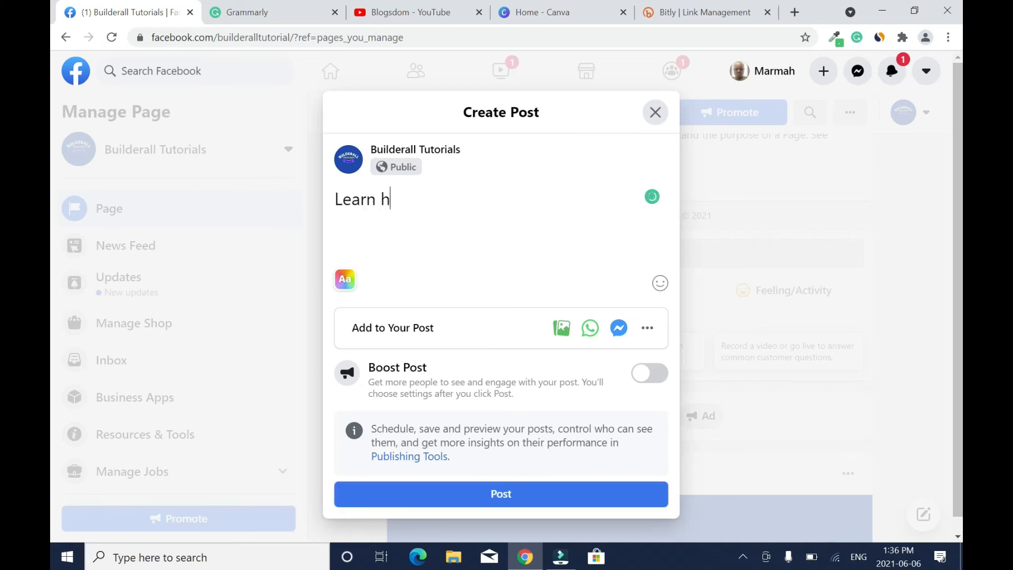
text(ow to create a success)
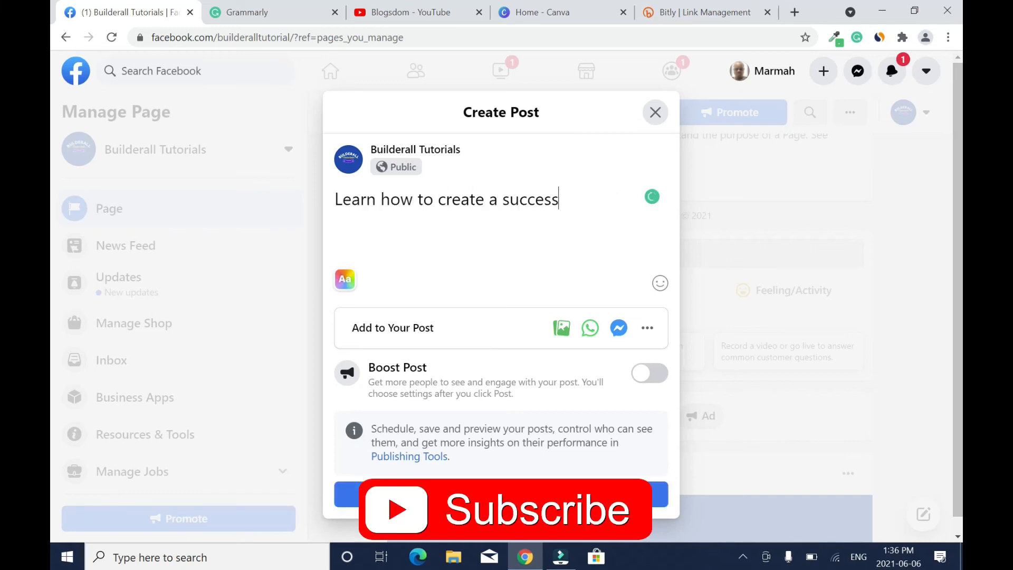
text(ful landing pag)
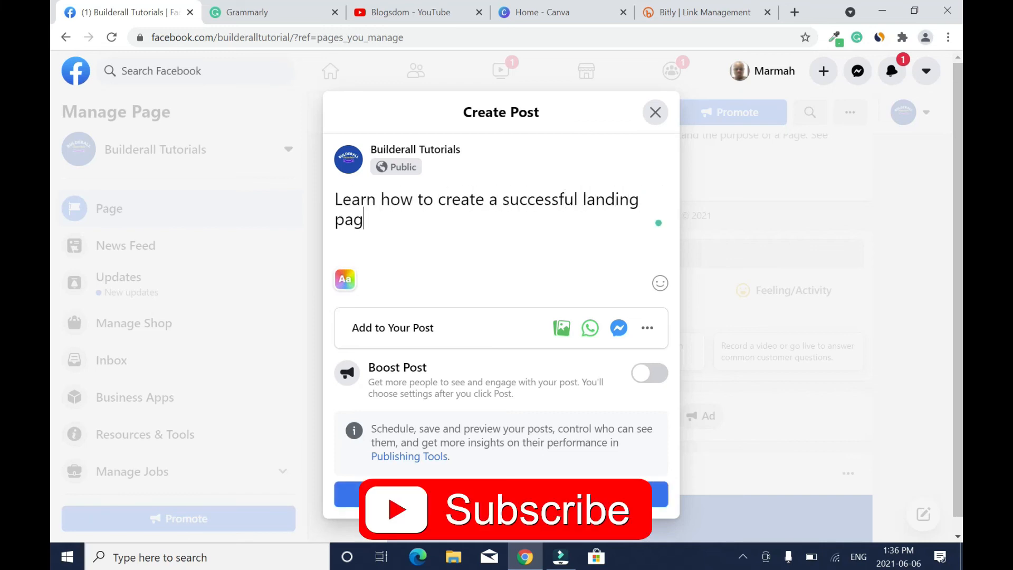
text(e and email marketing)
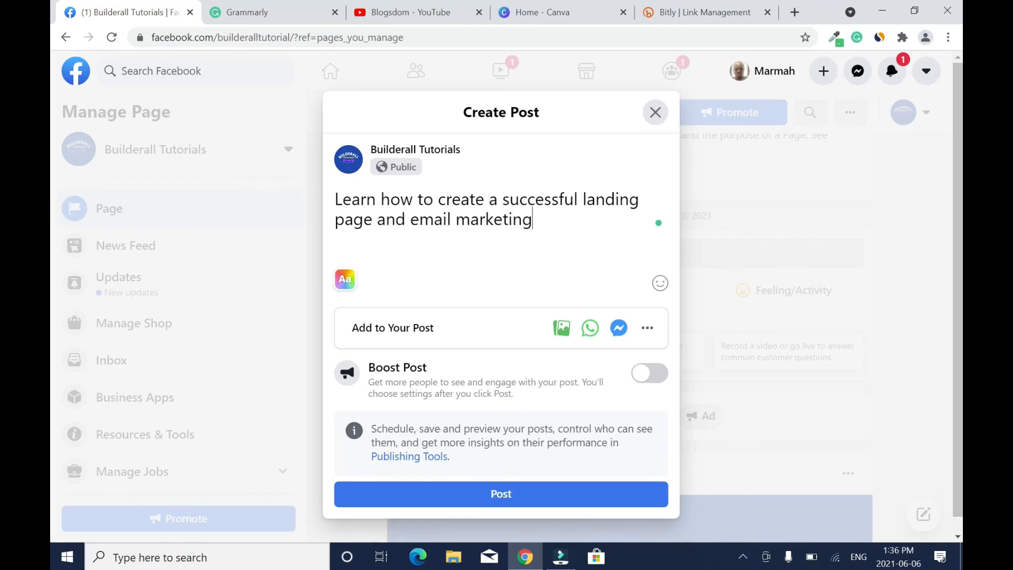
text( with the best all-in-one)
key(BackSpace)
key(BackSpace)
key(BackSpace)
text(-one digit)
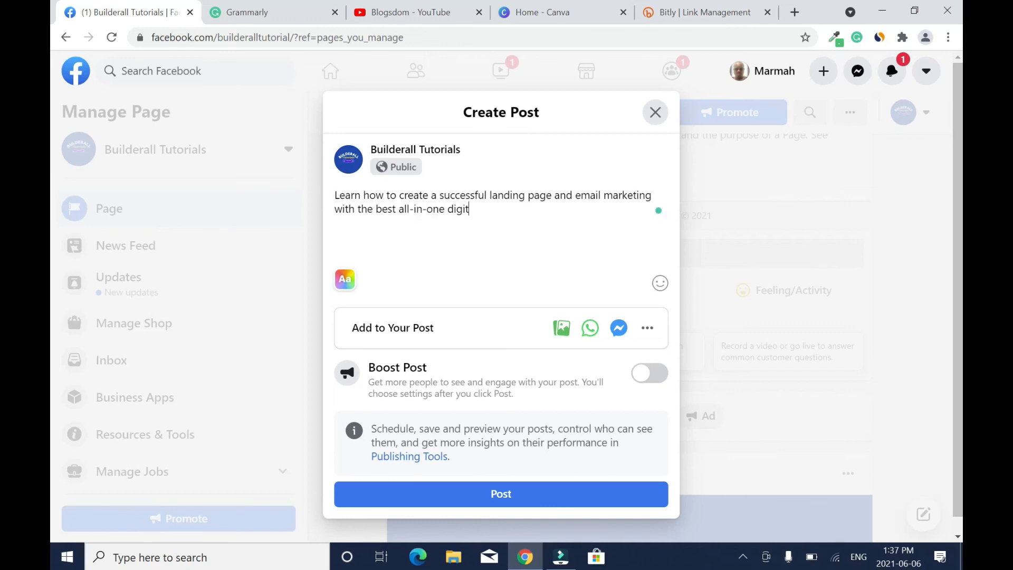
text(al marketing tool.)
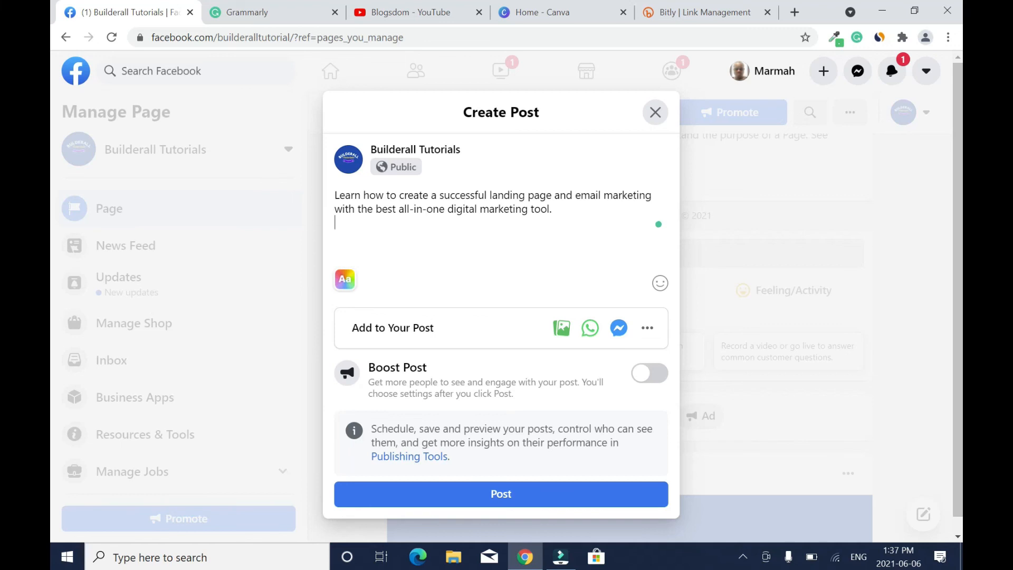
Step: Switch to YouTube and open the Blogsdom video "How to Create Affiliate Marketing Sales Funnel with Builderall Landing Page Builder"
click(397, 13)
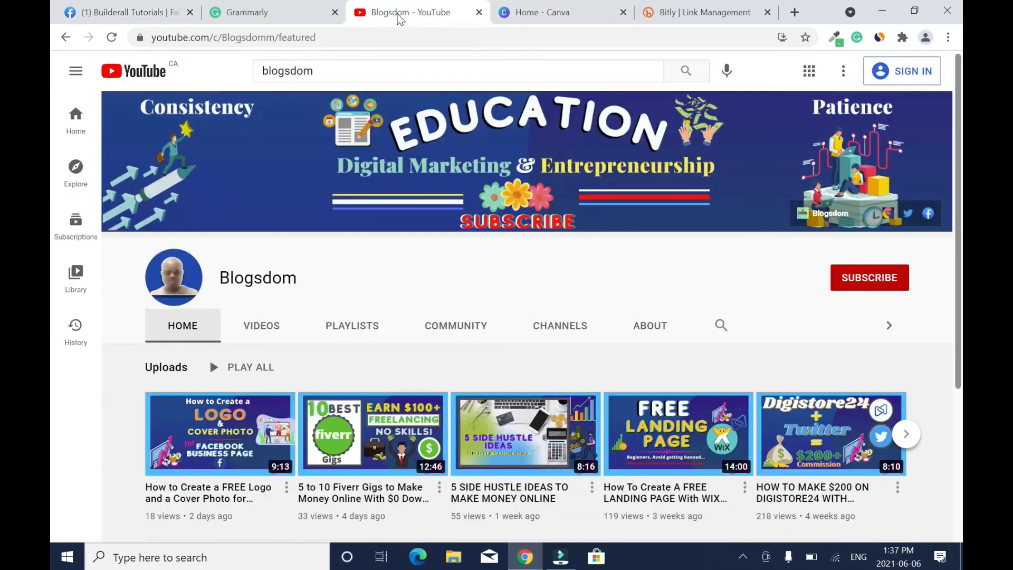
click(262, 210)
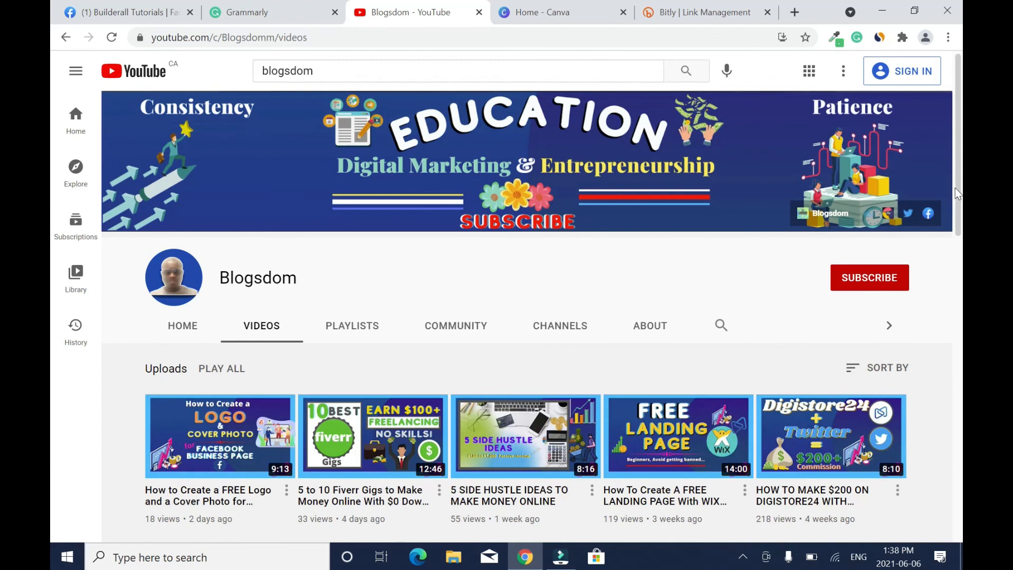
scroll(315, 423, down, 5)
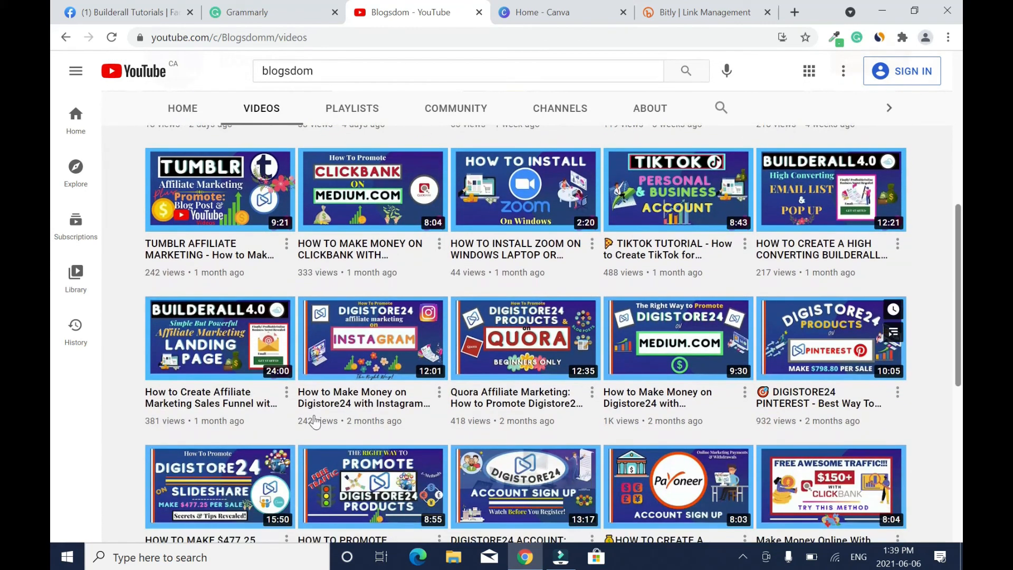
mouse_move(253, 408)
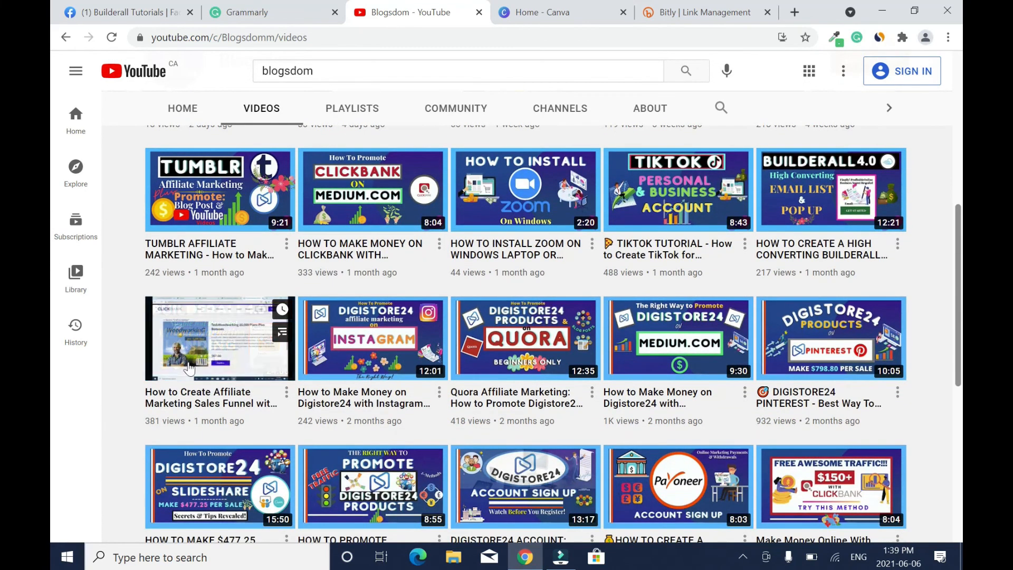
click(286, 395)
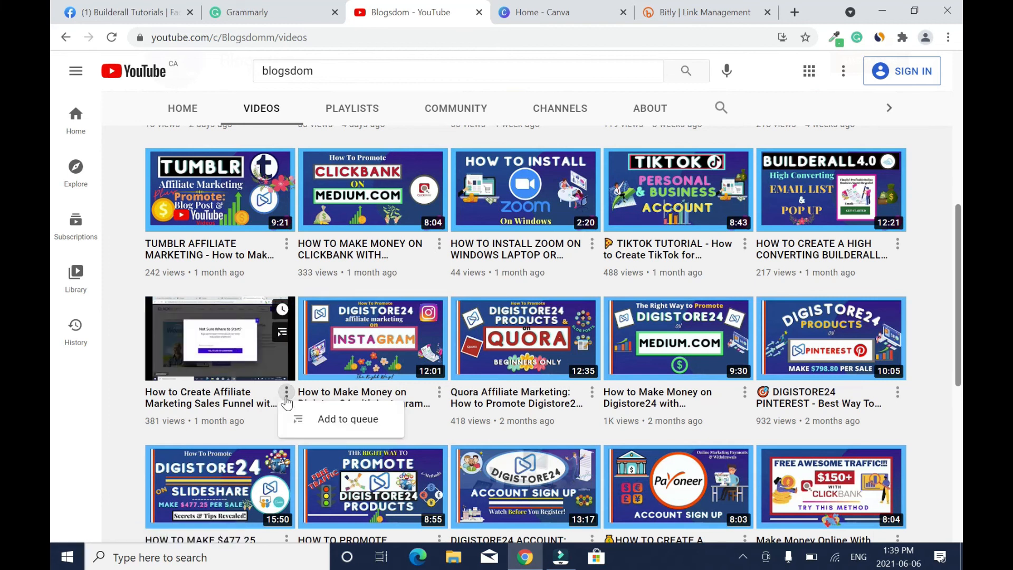
click(280, 403)
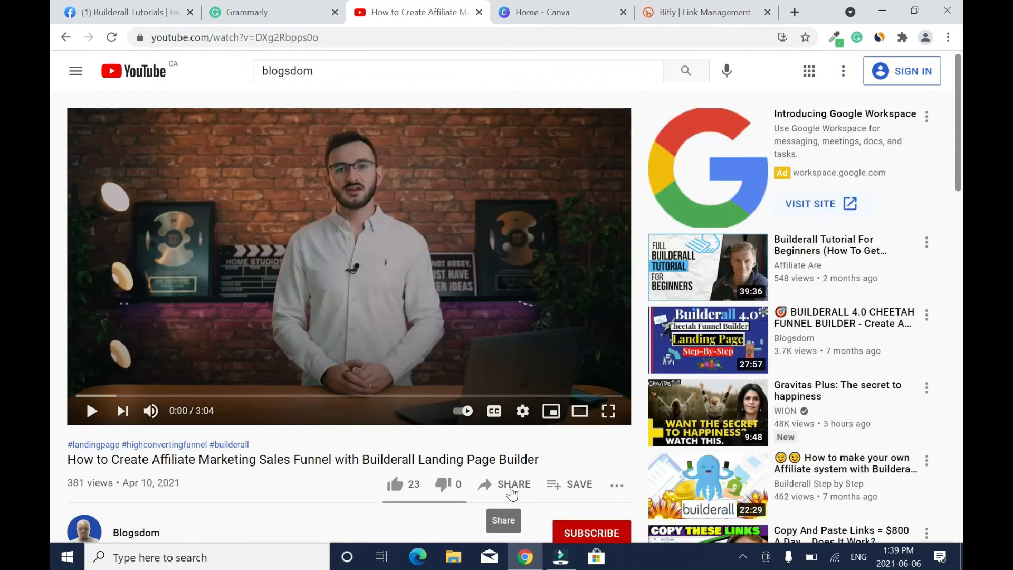
Step: Copy the video's share link into the Facebook post below its text, and remove the link preview
click(512, 486)
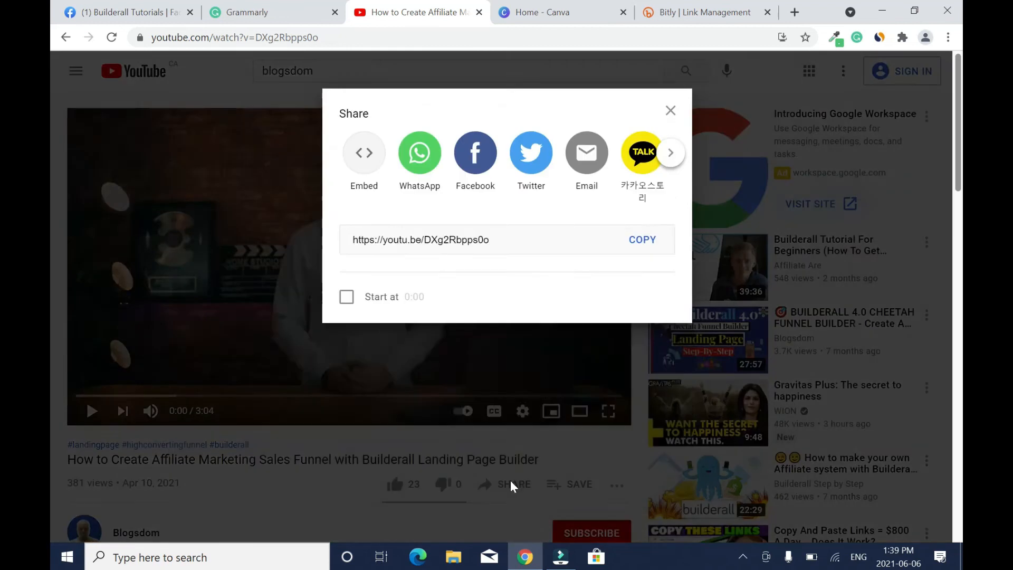
click(642, 328)
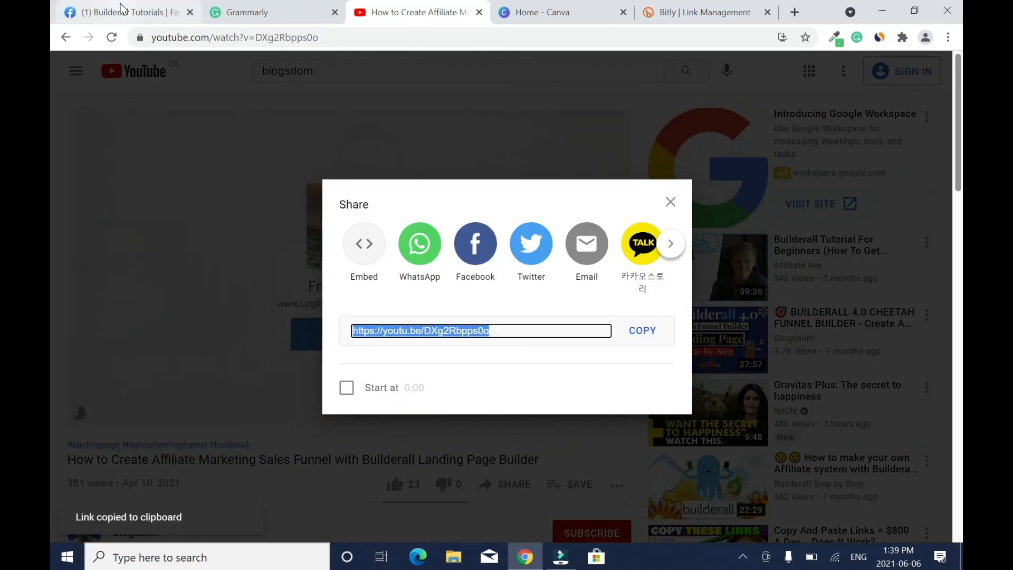
click(126, 12)
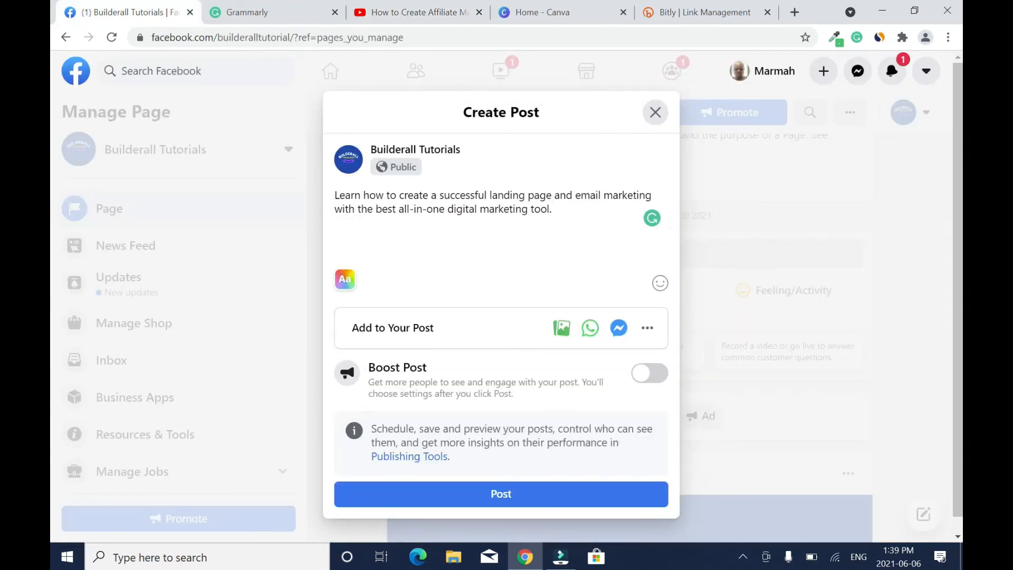
right_click(418, 228)
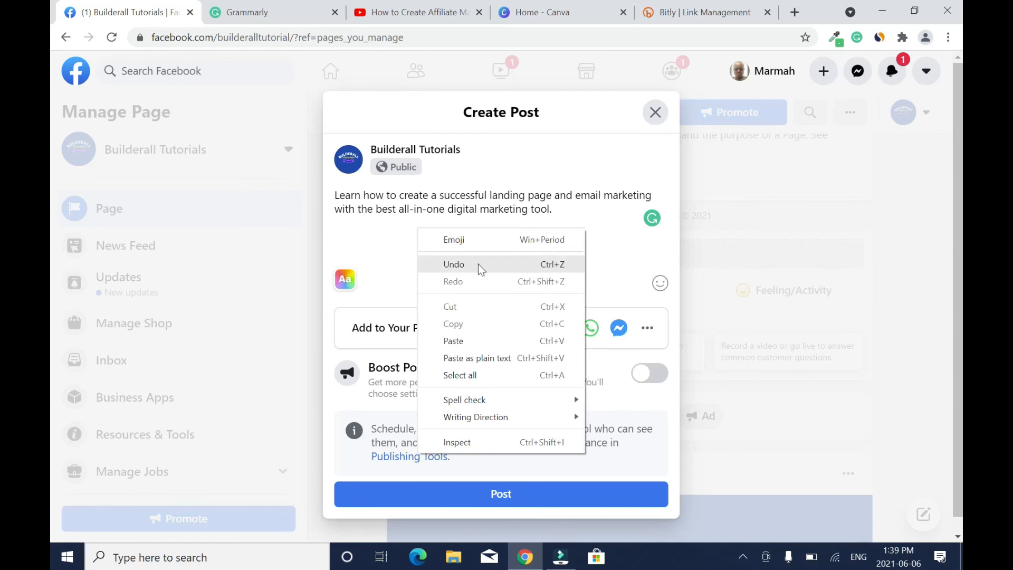
click(463, 342)
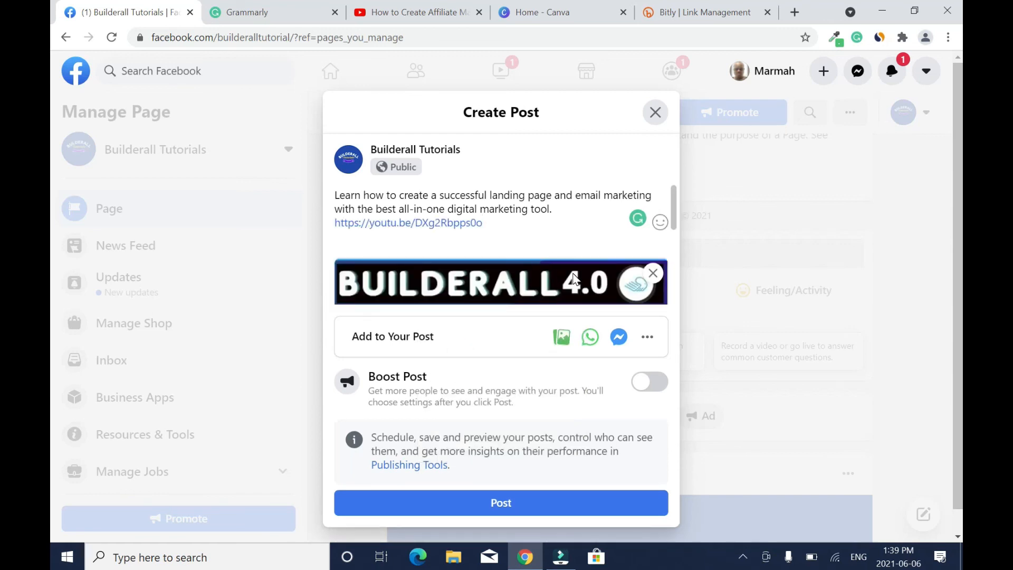
click(657, 273)
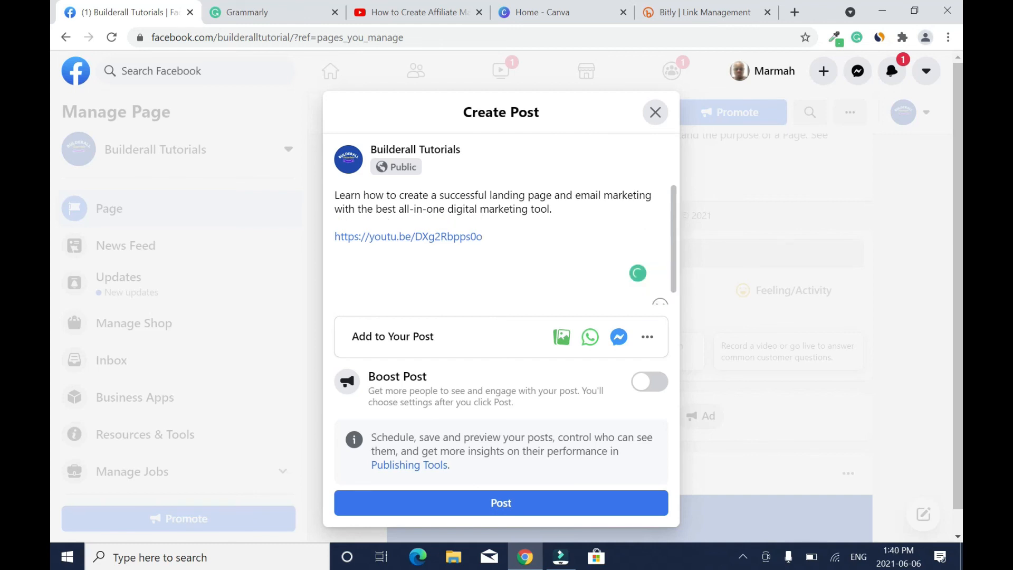
Step: Add the hashtags #builderall #laandingpage #emailmarketing #mailingboss #affiliatelandingpage #digistore24 #clickbank below the link in the post
text(builderall #laand)
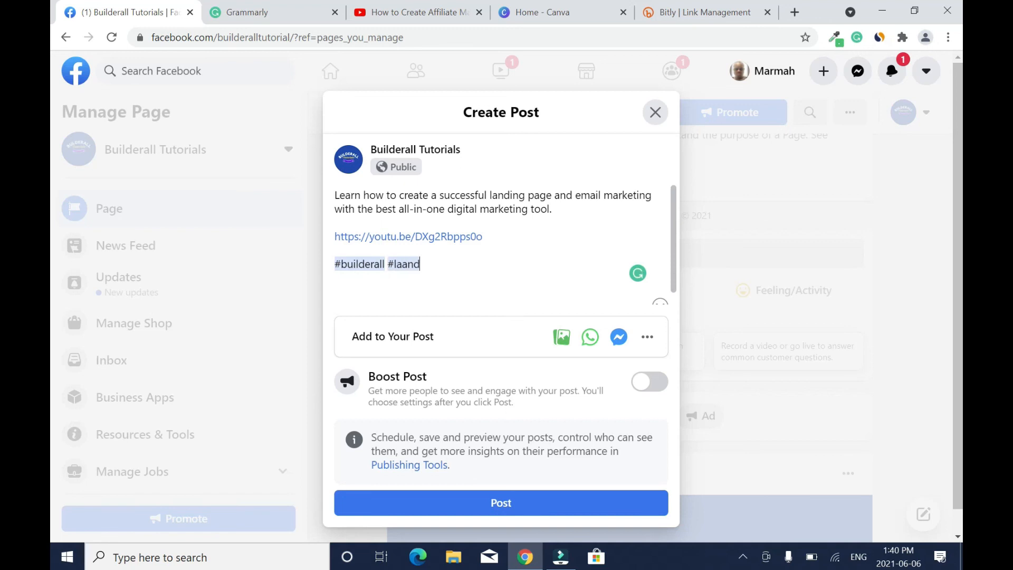
text(ingpage #)
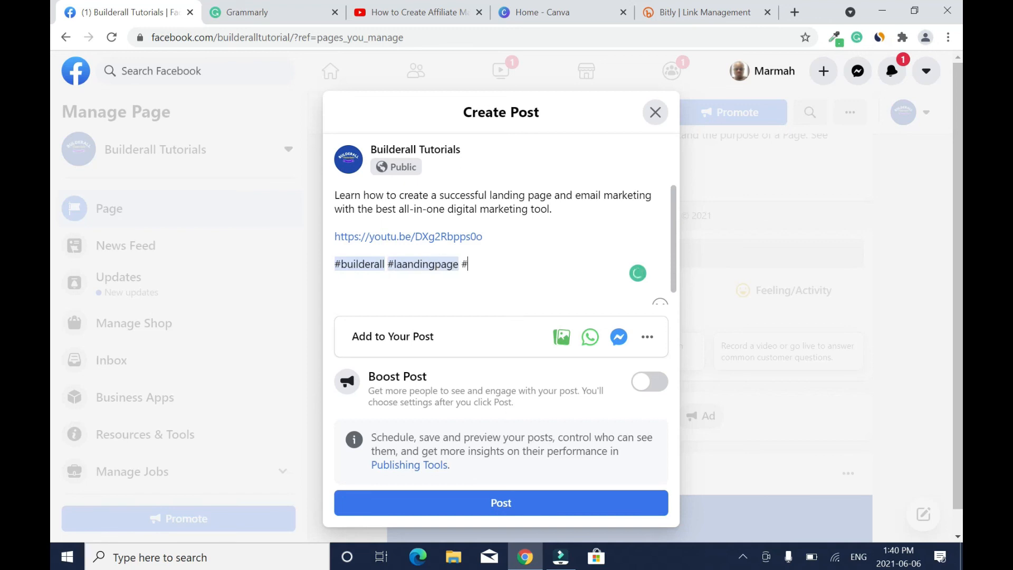
text(emailmarketi)
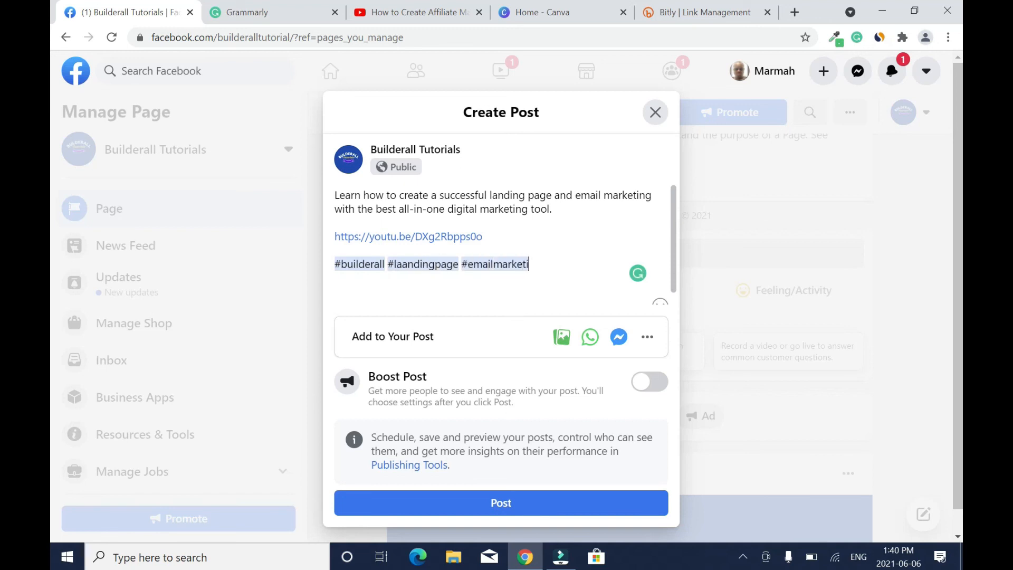
text(ng #mailingboss #affiliatela)
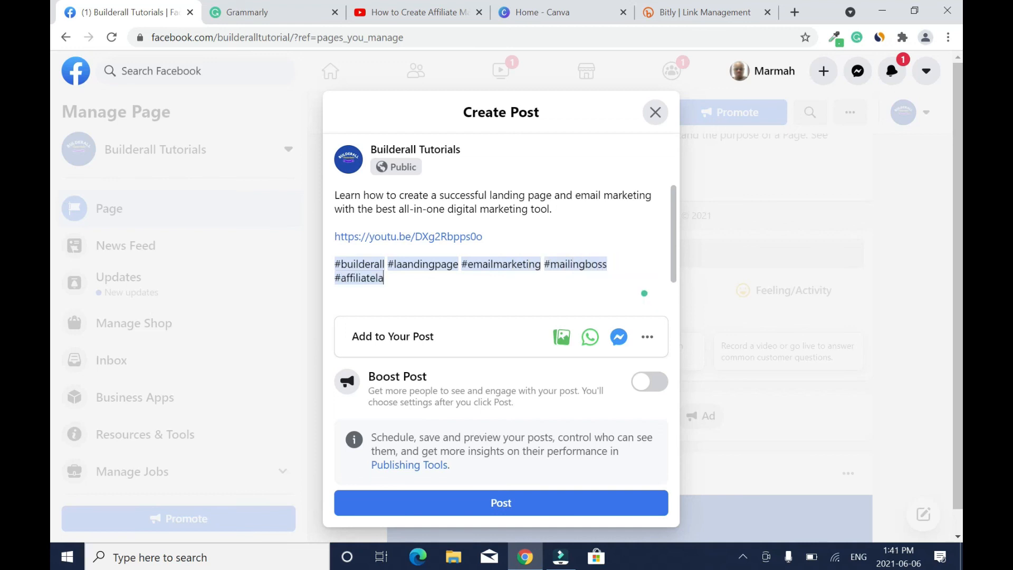
text(ndingpage #d)
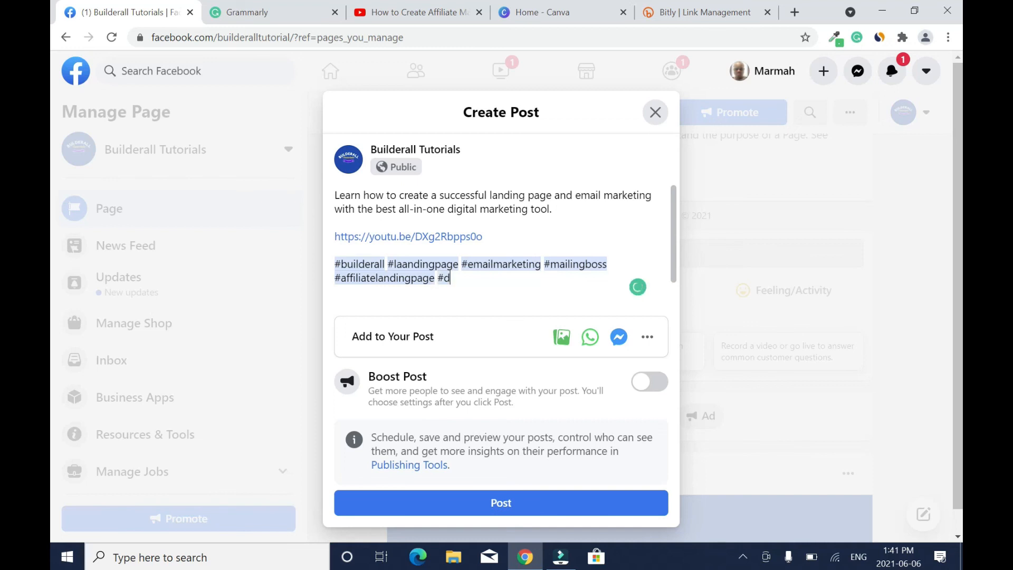
text(igistore24 #clickbank)
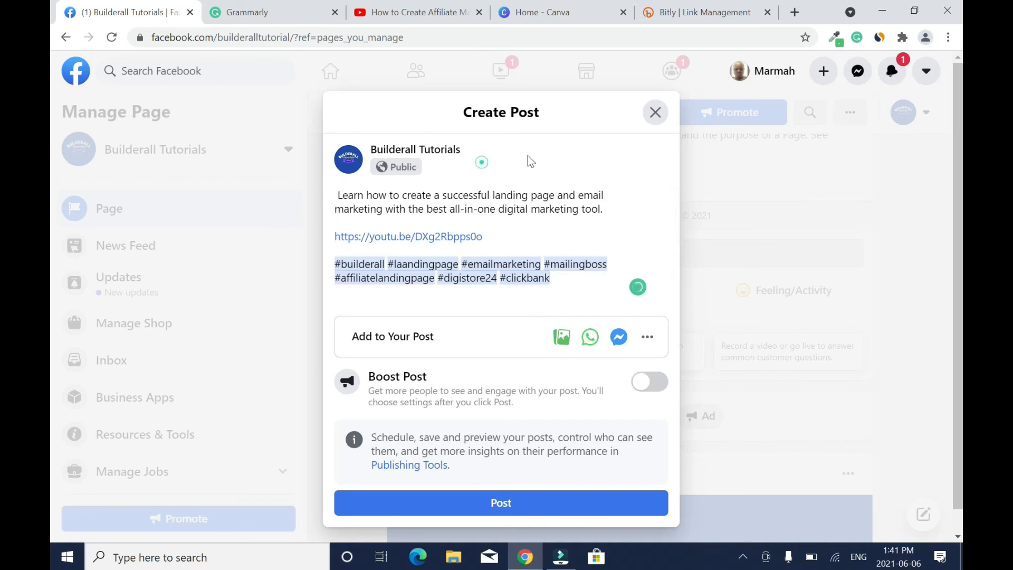
Step: Insert the green money-mouth face emoji before the post's opening text and publish the post
right_click(339, 169)
click(384, 182)
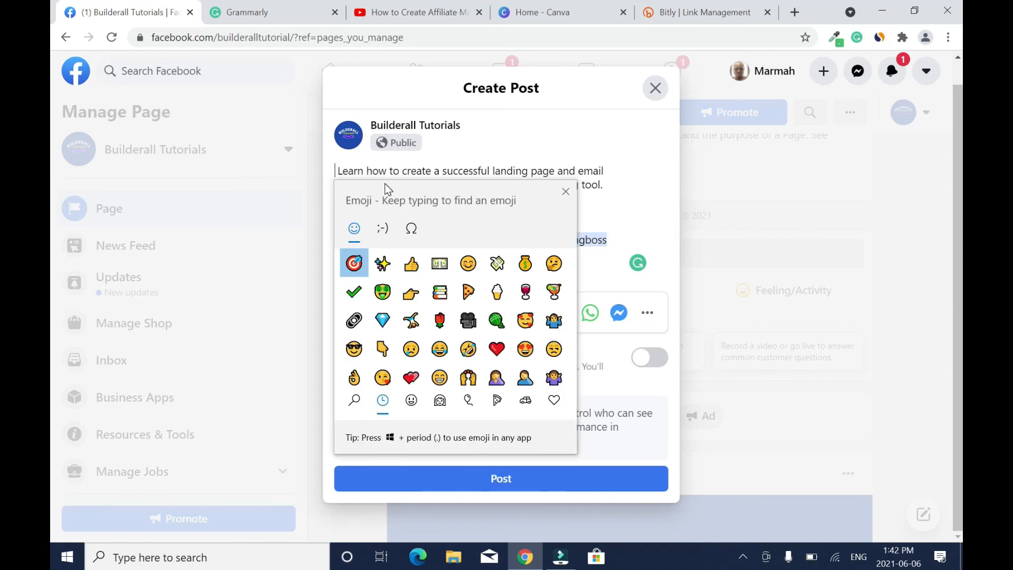
click(383, 292)
click(618, 199)
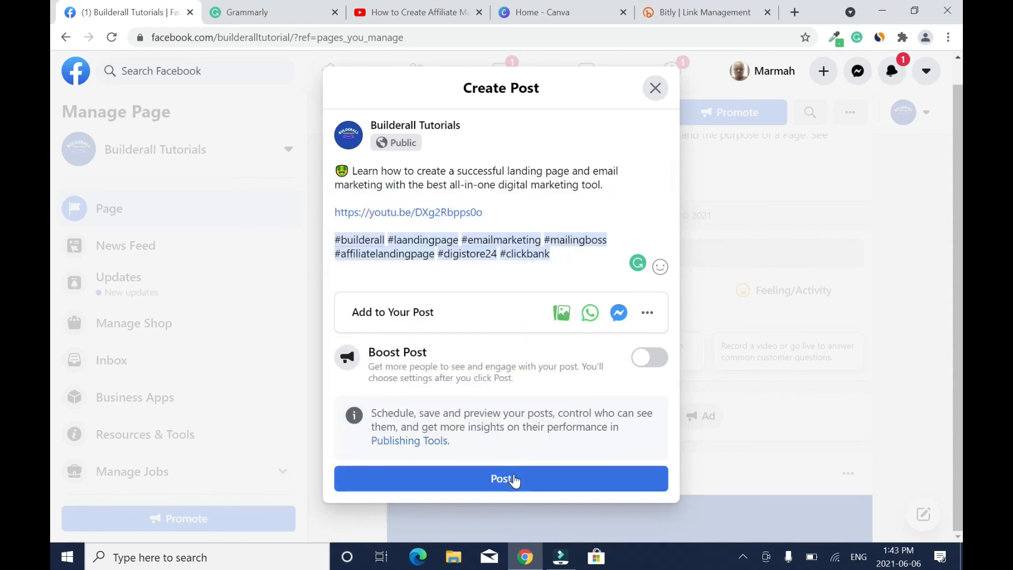
click(514, 479)
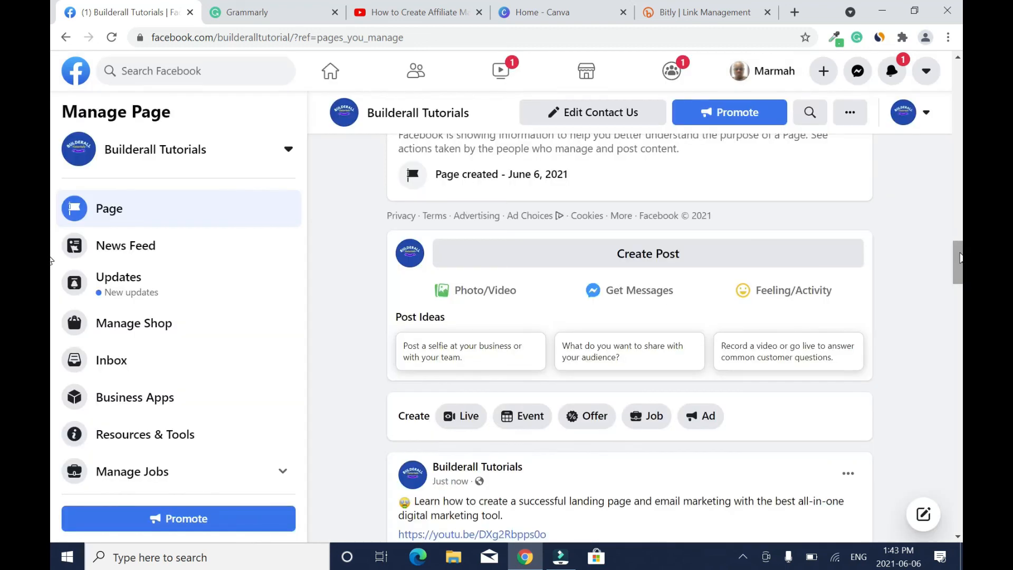
drag(959, 255, 961, 280)
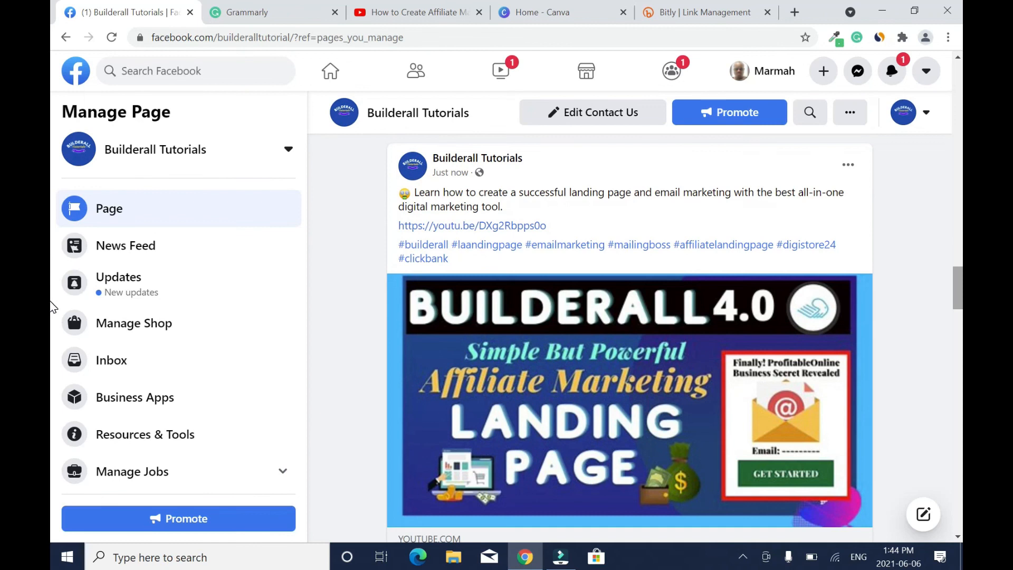